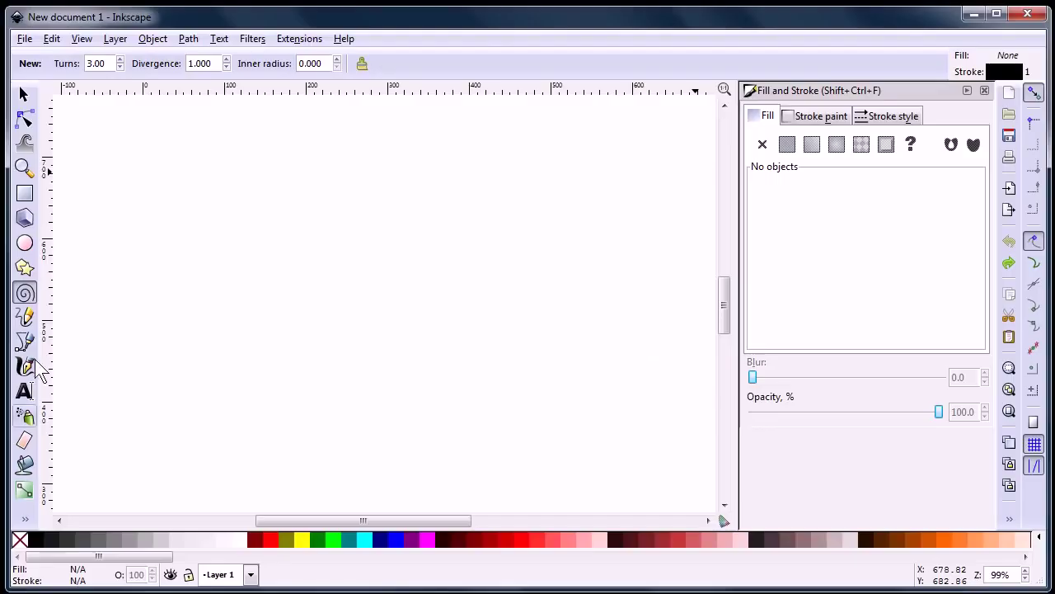
Draw a square near the page's top-left with sharp corners (Ry 0) and fill it red.
{"action": "left_click", "coordinate": [24, 193]}
{"action": "left_click_drag", "start_coordinate": [128, 169], "coordinate": [293, 332]}
{"action": "mouse_move", "coordinate": [293, 198]}
{"action": "left_mouse_down"}
{"action": "mouse_move", "coordinate": [290, 247]}
{"action": "mouse_move", "coordinate": [291, 169]}
{"action": "left_mouse_up"}
{"action": "left_click", "coordinate": [272, 539]}
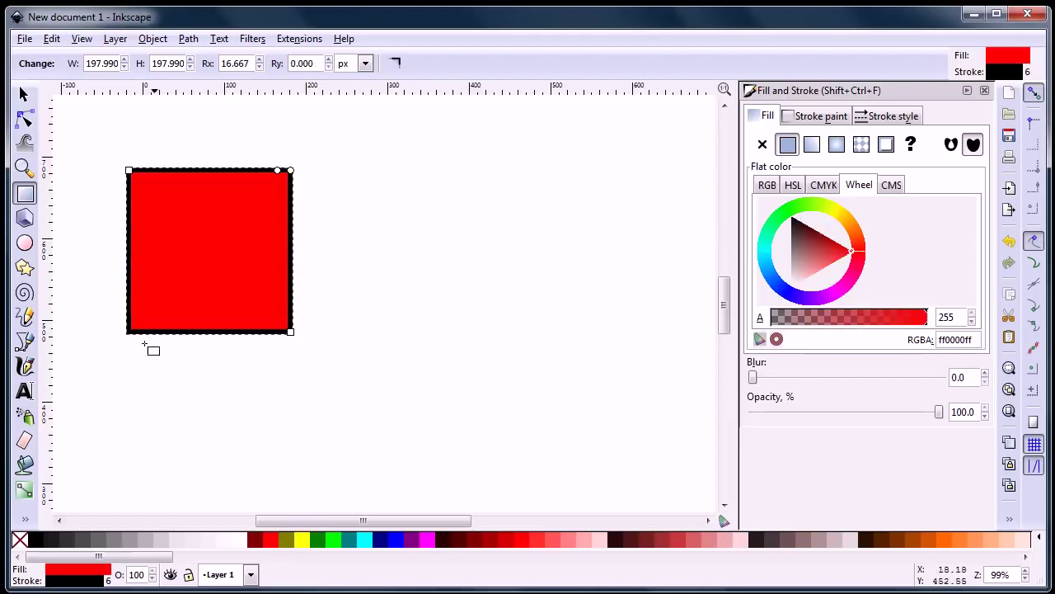
Draw a wide red ellipse arc with an open top below the square.
{"action": "left_click", "coordinate": [25, 243]}
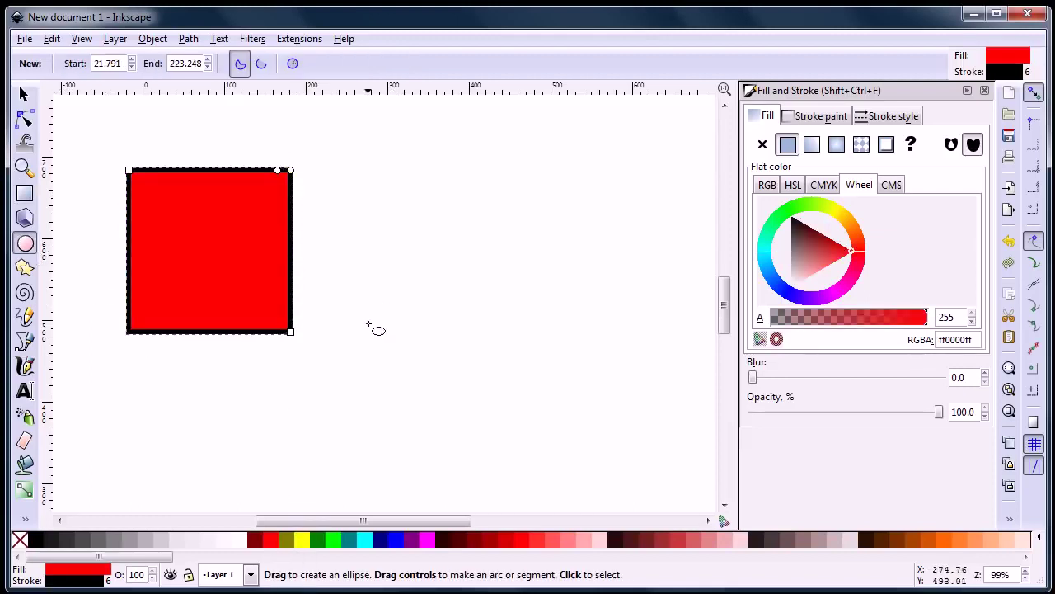
{"action": "left_click_drag", "start_coordinate": [366, 338], "coordinate": [445, 361]}
{"action": "left_click_drag", "start_coordinate": [366, 381], "coordinate": [313, 381]}
Rotate the red square 45° into a diamond.
{"action": "left_click", "coordinate": [24, 95]}
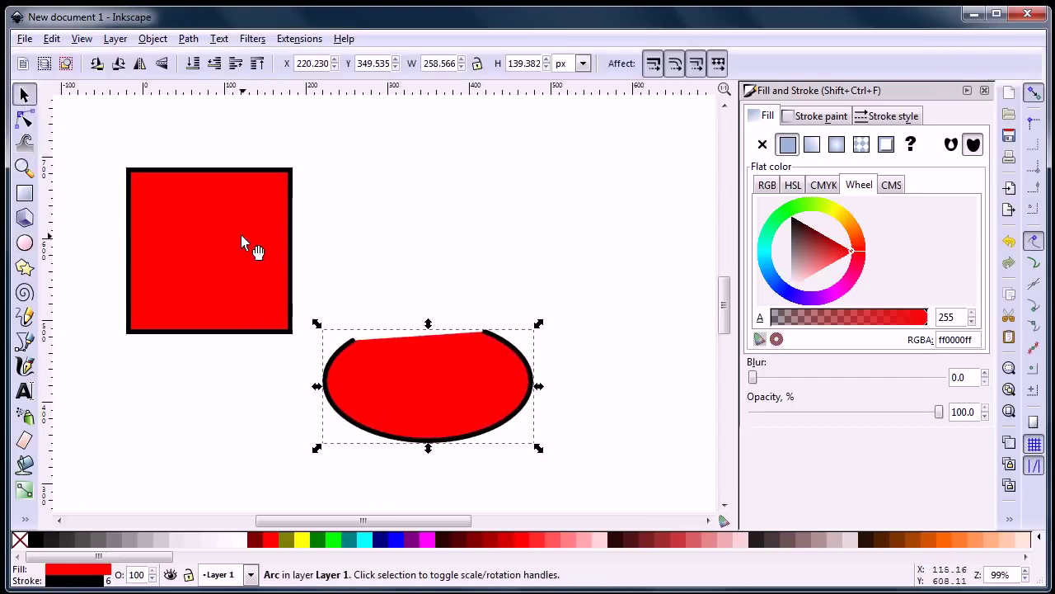
{"action": "left_click", "coordinate": [241, 235]}
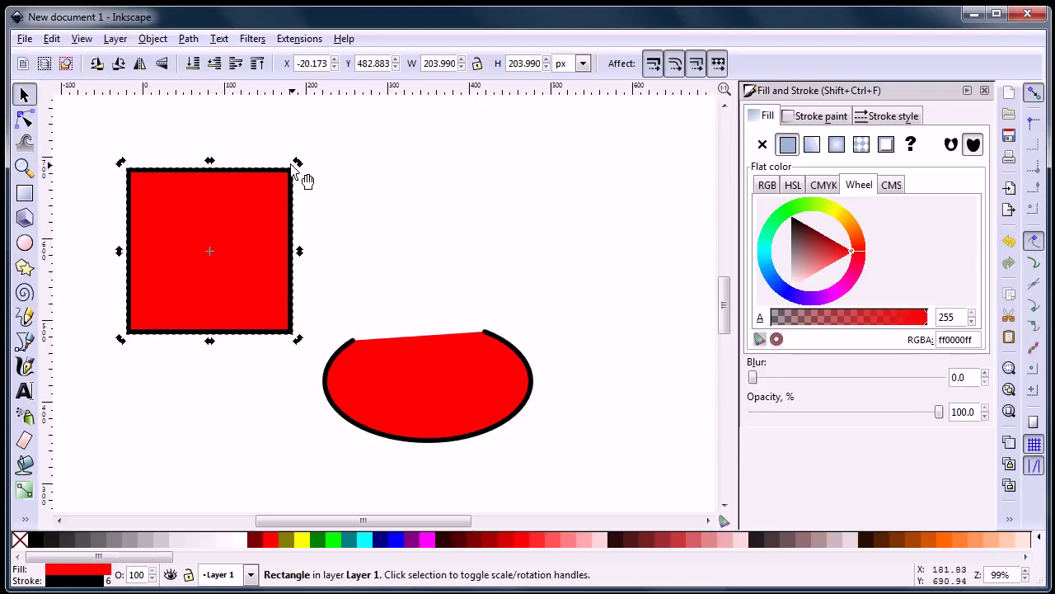
{"action": "left_click_drag", "start_coordinate": [303, 177], "coordinate": [213, 281]}
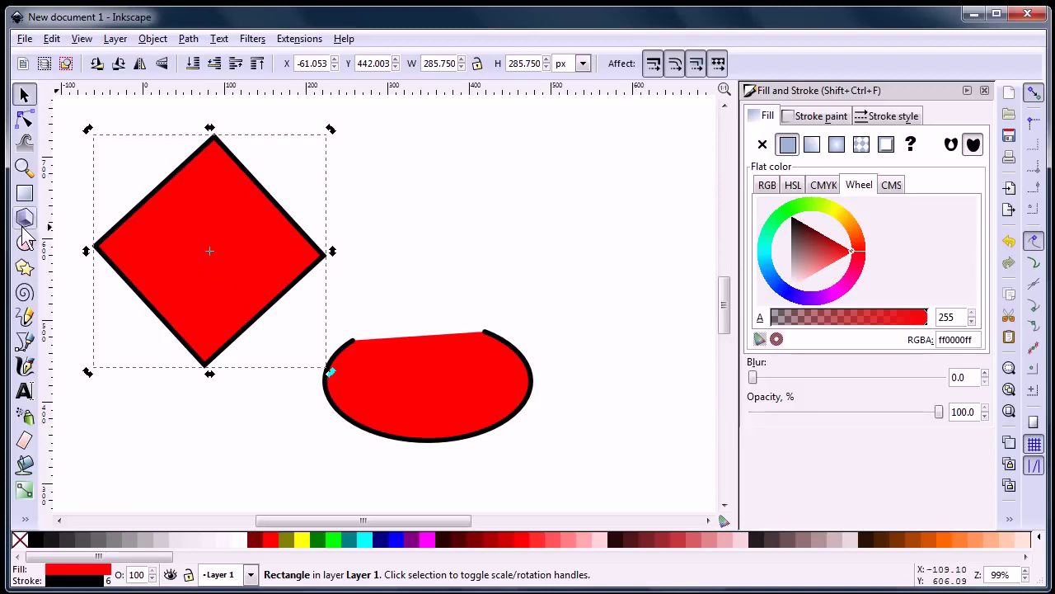
Give the diamond a red-to-white linear gradient fill.
{"action": "left_click", "coordinate": [28, 193]}
{"action": "left_click", "coordinate": [841, 148]}
{"action": "left_click", "coordinate": [812, 144]}
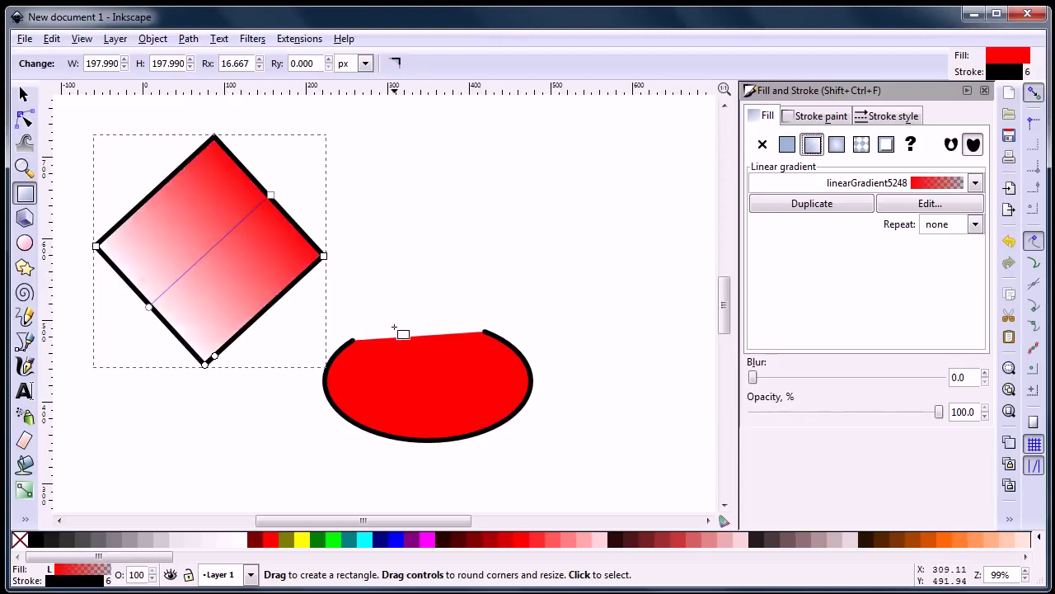
Draw two overlapping red pentagons on the right and pull one into a sharp five-pointed star.
{"action": "left_click", "coordinate": [25, 267]}
{"action": "left_click_drag", "start_coordinate": [604, 241], "coordinate": [503, 333]}
{"action": "left_click_drag", "start_coordinate": [500, 257], "coordinate": [546, 368]}
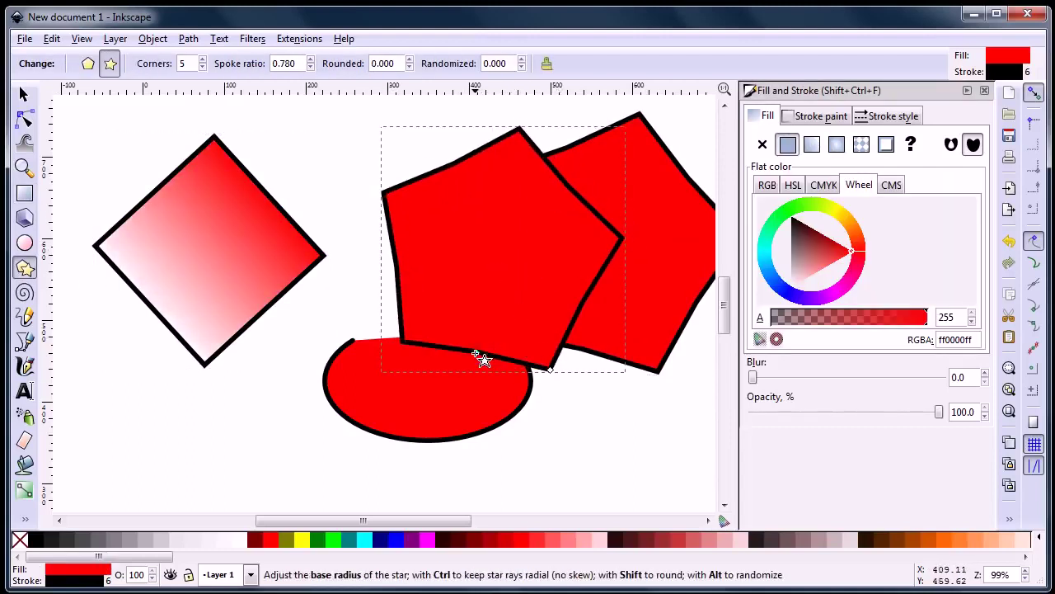
{"action": "left_click_drag", "start_coordinate": [481, 355], "coordinate": [370, 231]}
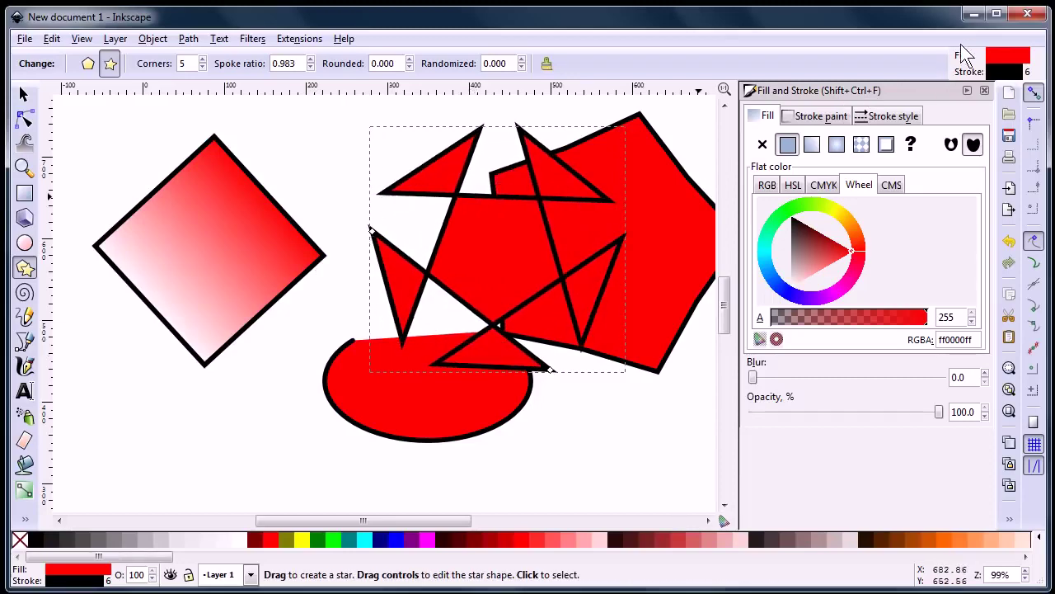
Switch to guitar.svg, ungroup the guitar with Ctrl+Shift+G and select its body.
{"action": "left_click", "coordinate": [161, 589]}
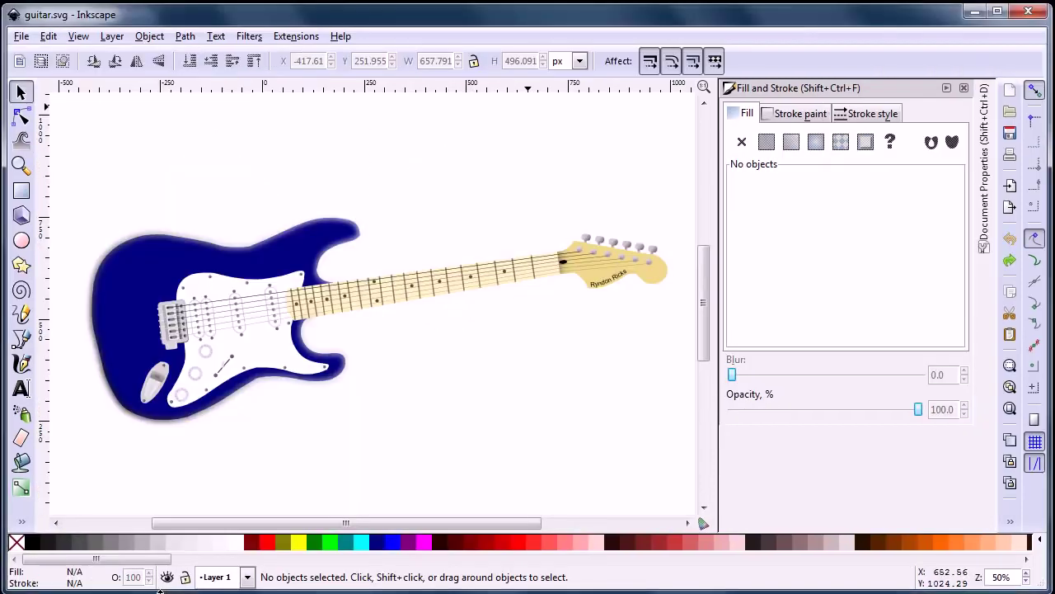
{"action": "left_click", "coordinate": [108, 289]}
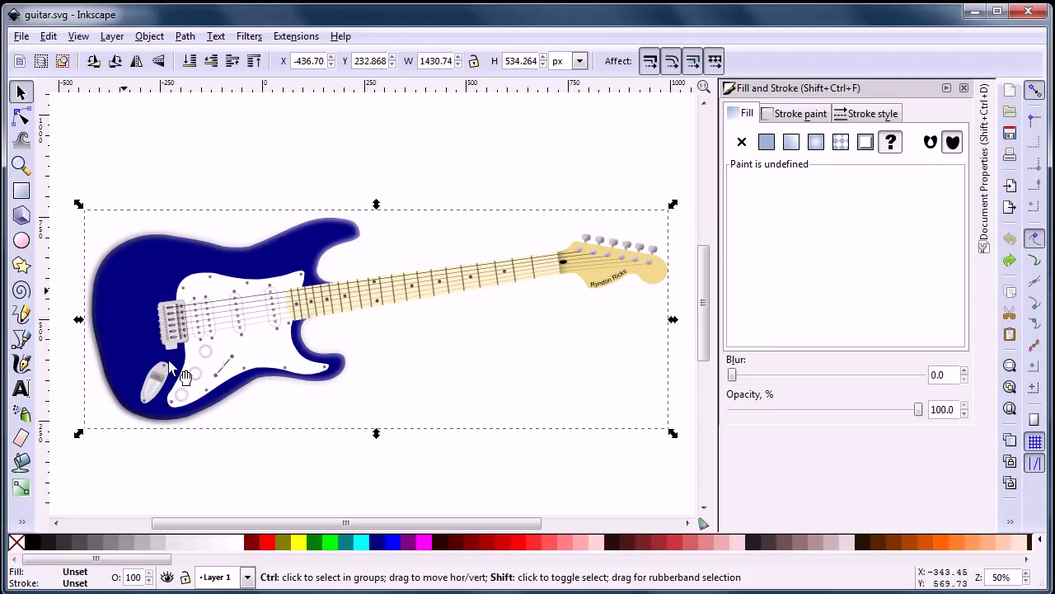
{"action": "key", "text": "ctrl+shift+g"}
{"action": "left_click", "coordinate": [135, 314]}
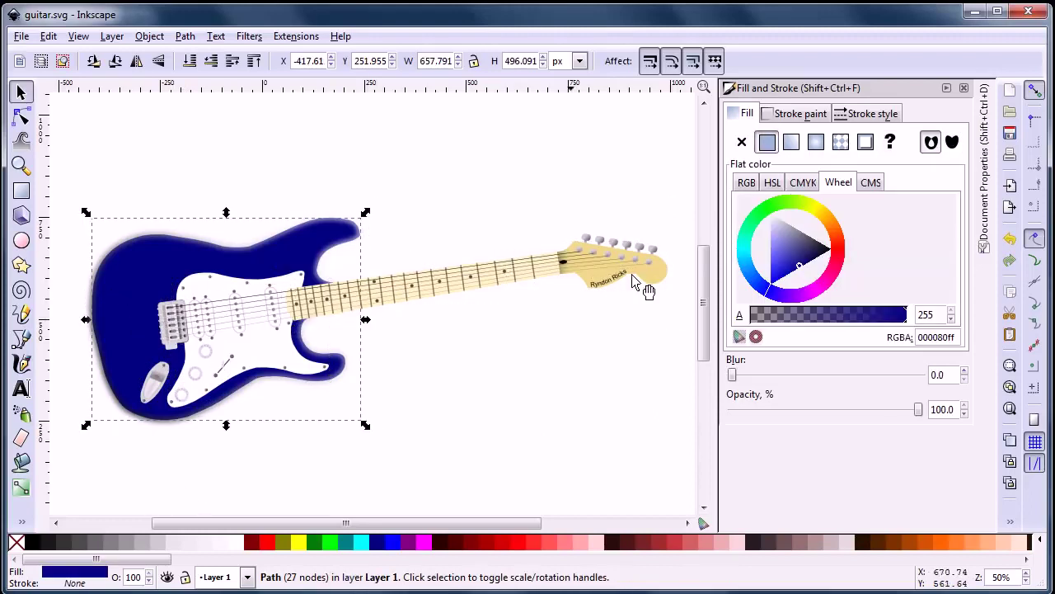
Recolour the guitar body from navy blue to dark red (80001eff) on the Fill wheel.
{"action": "left_click_drag", "start_coordinate": [796, 205], "coordinate": [753, 246]}
{"action": "left_click", "coordinate": [836, 239]}
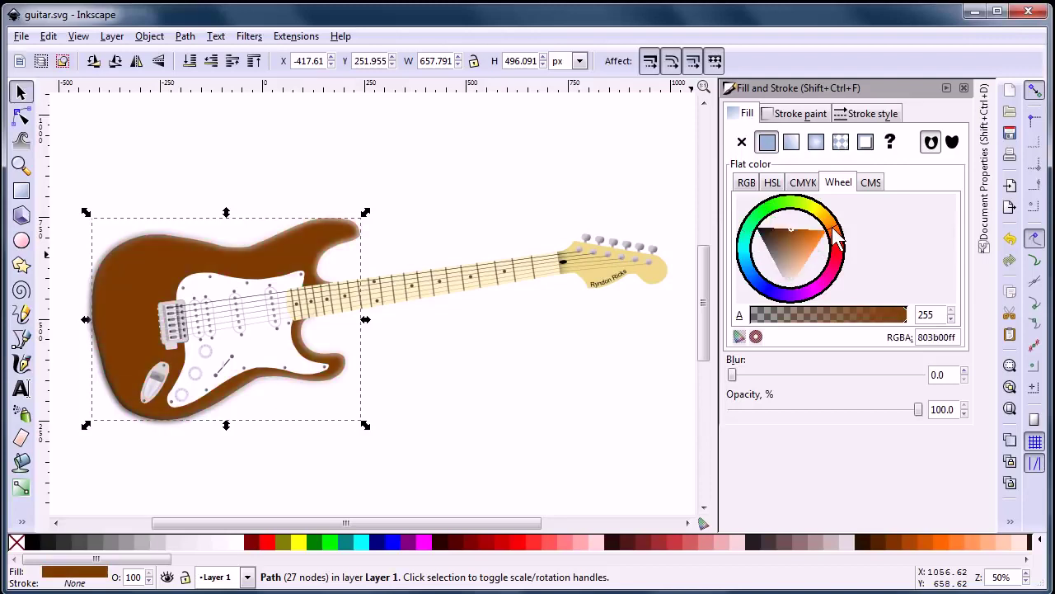
{"action": "left_click", "coordinate": [840, 275]}
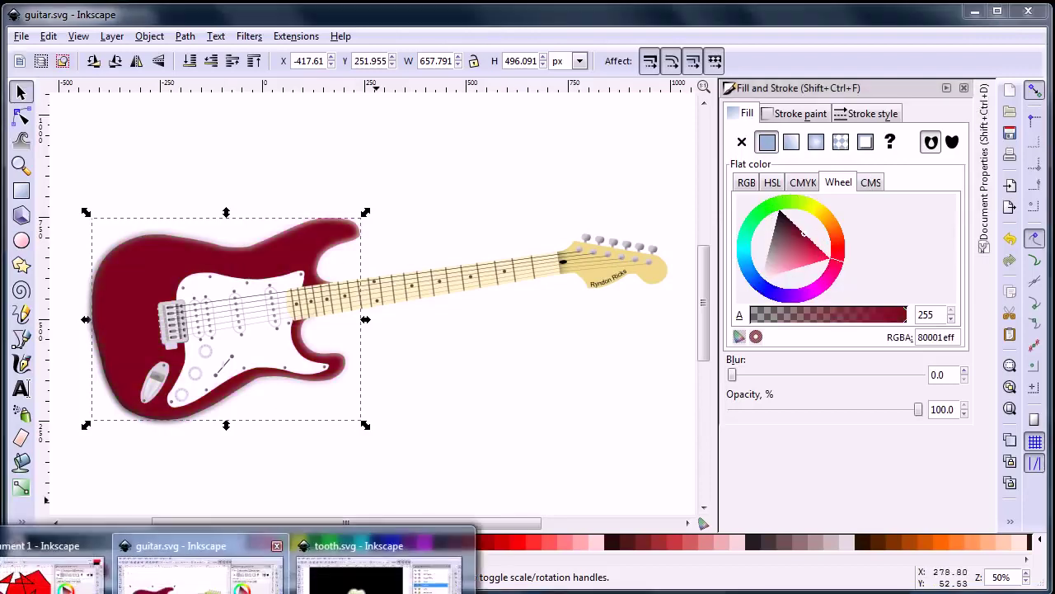
In tooth.svg, toggle the filling, Layer 1, Gums and Background layers, then select the background rectangle.
{"action": "left_click", "coordinate": [371, 569]}
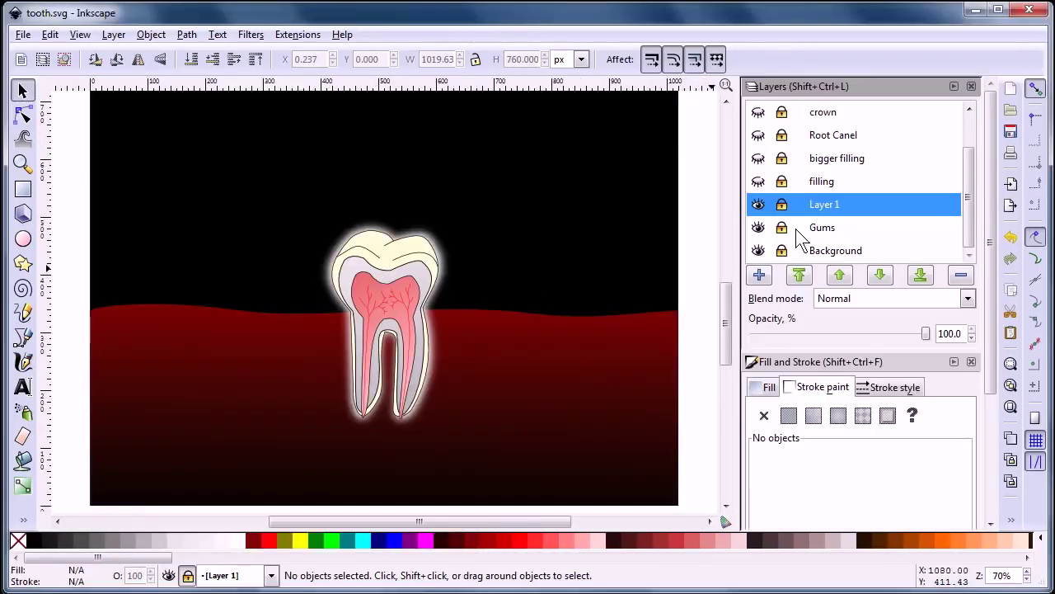
{"action": "left_click", "coordinate": [816, 186]}
{"action": "left_click", "coordinate": [756, 180]}
{"action": "left_click", "coordinate": [756, 181]}
{"action": "left_click", "coordinate": [757, 205]}
{"action": "left_click", "coordinate": [758, 204]}
{"action": "left_click", "coordinate": [758, 228]}
{"action": "left_click", "coordinate": [757, 227]}
{"action": "left_click", "coordinate": [758, 251]}
{"action": "left_click", "coordinate": [757, 250]}
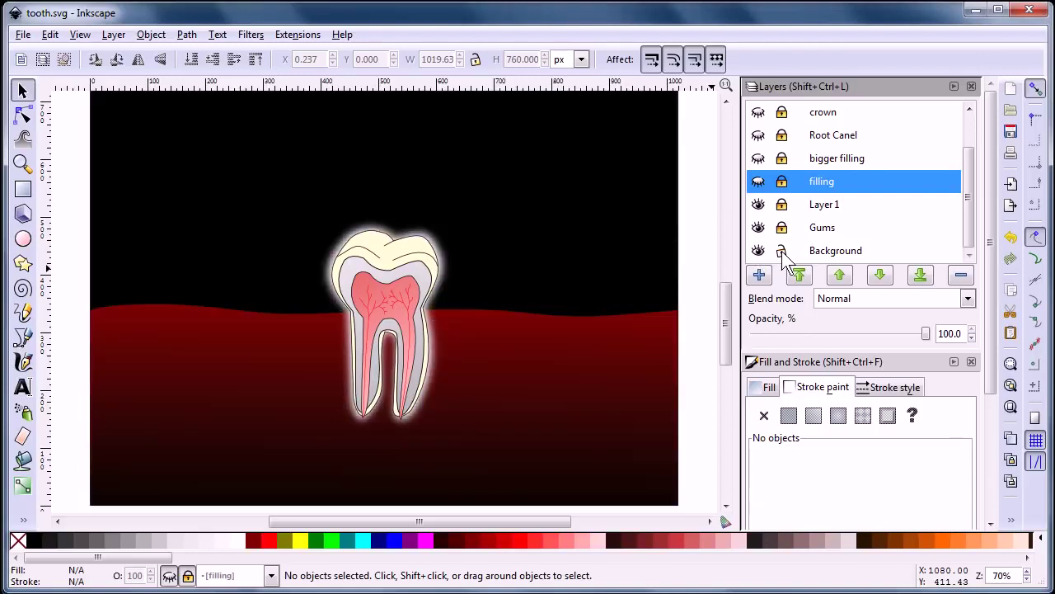
{"action": "left_click", "coordinate": [457, 269]}
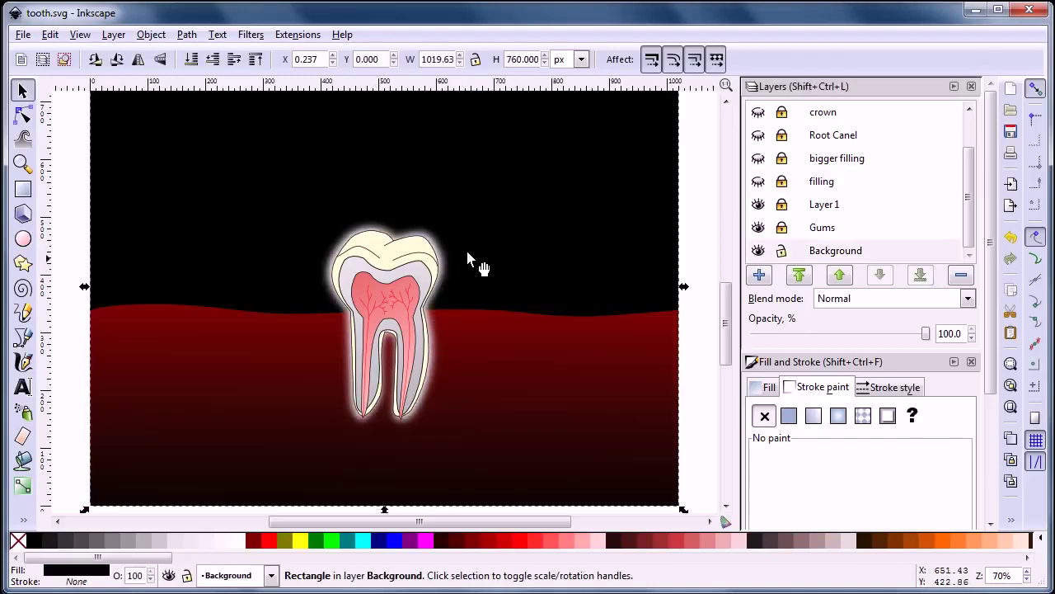
{"action": "left_click", "coordinate": [780, 251]}
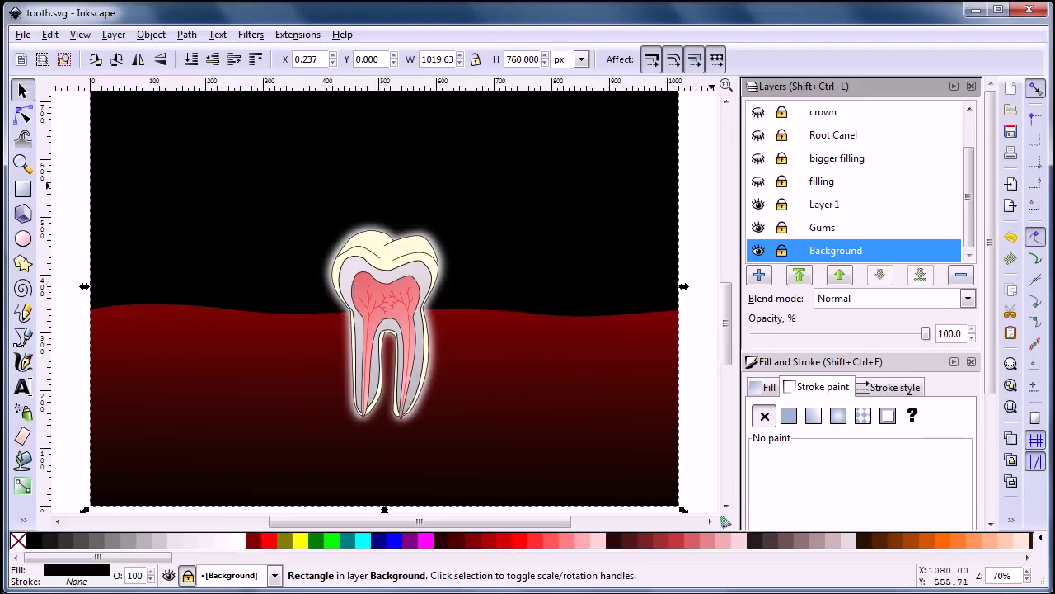
Minimise all three Inkscape windows and restore the GIMP window with the jeep photo.
{"action": "left_click", "coordinate": [975, 10]}
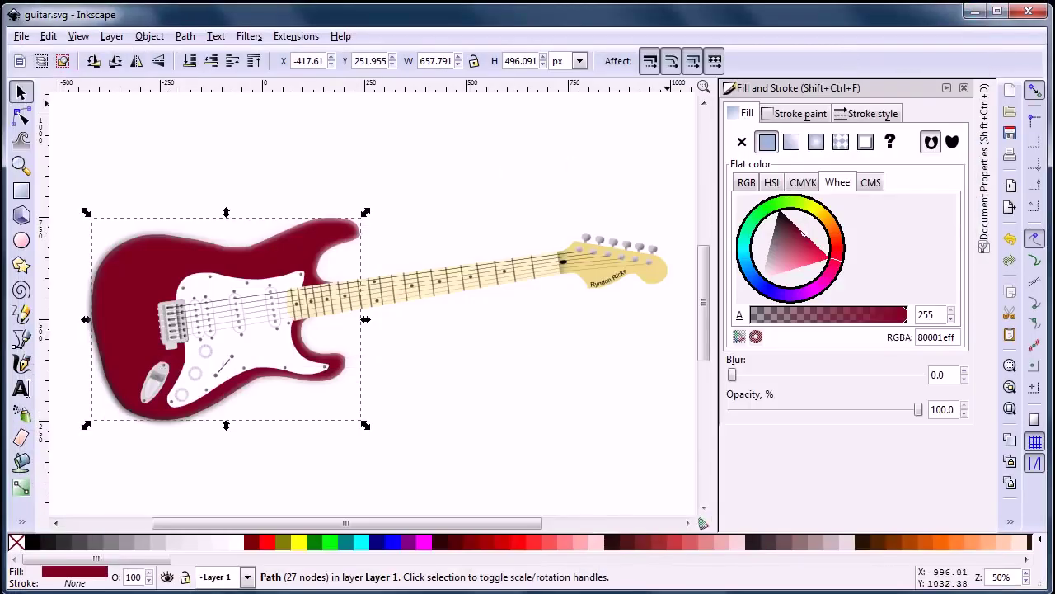
{"action": "left_click", "coordinate": [975, 10]}
{"action": "left_click", "coordinate": [974, 14]}
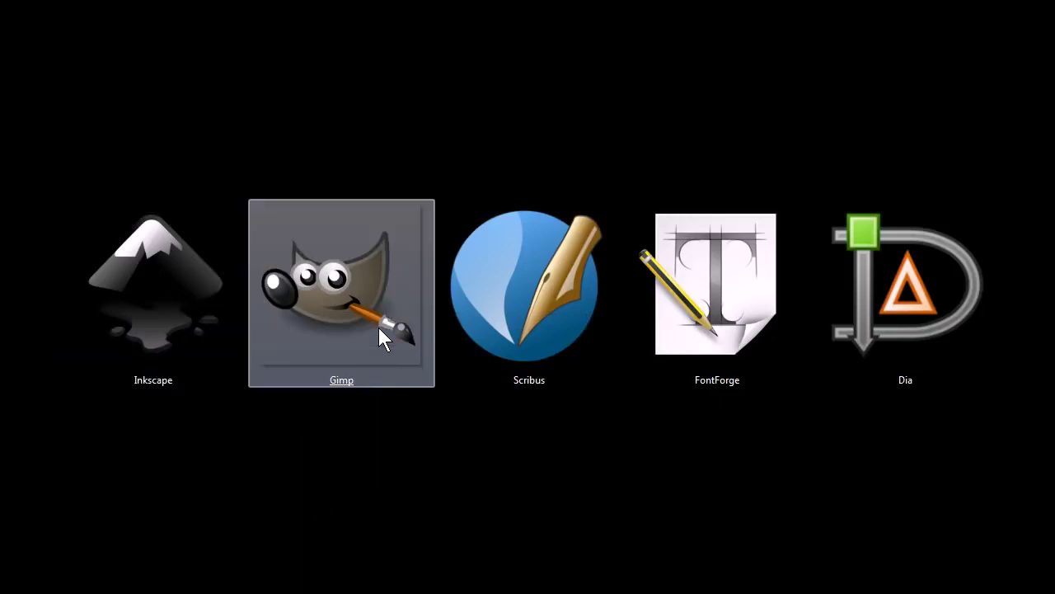
{"action": "mouse_move", "coordinate": [247, 587]}
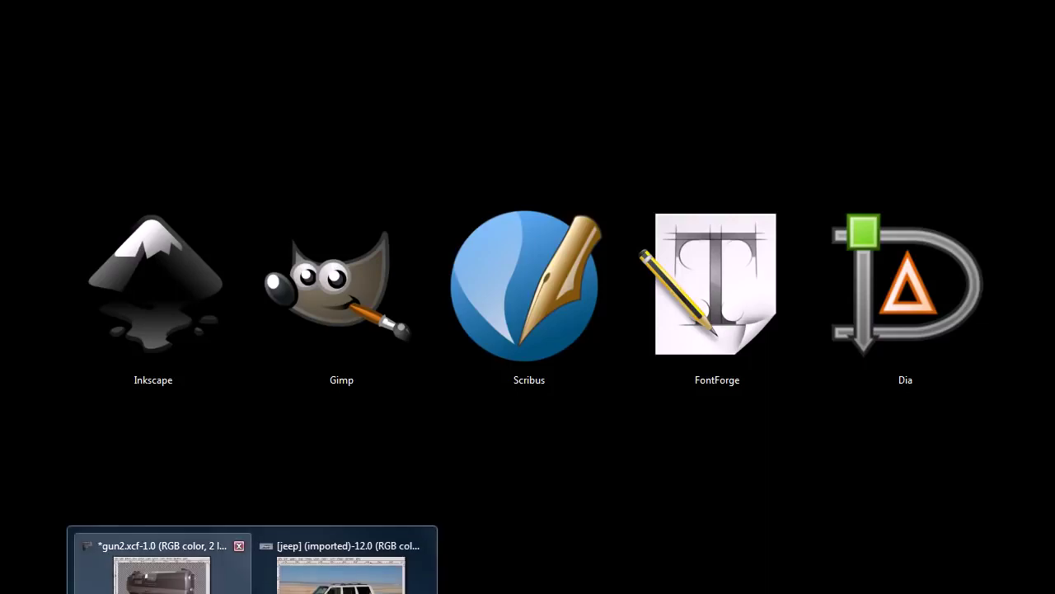
{"action": "left_click", "coordinate": [330, 564]}
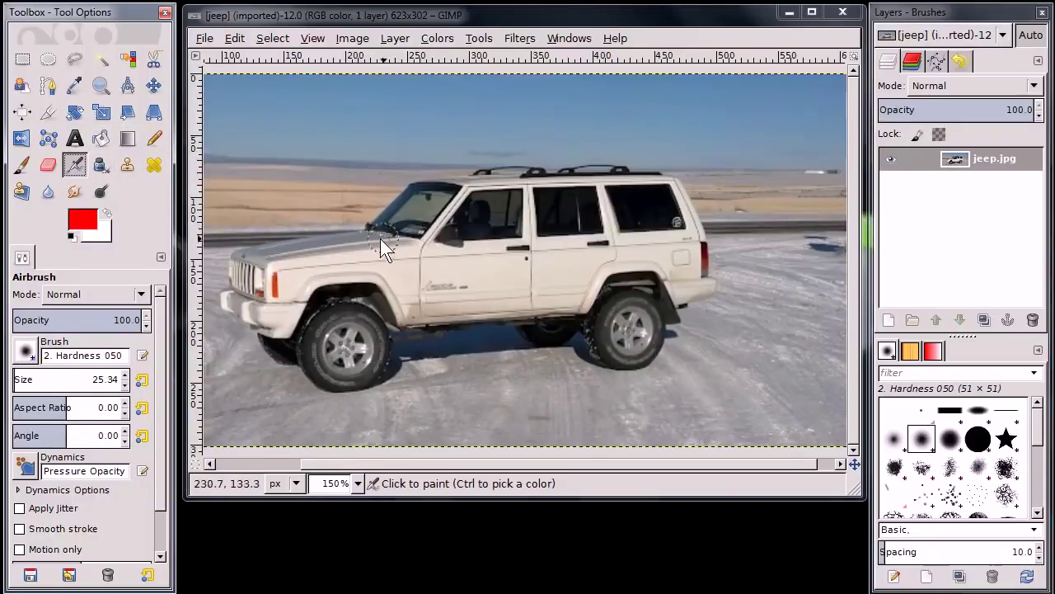
Try red airbrush and windshield-clone strokes on the jeep, undo both, then browse the Image and Filters menus.
{"action": "mouse_move", "coordinate": [361, 259]}
{"action": "left_mouse_down"}
{"action": "mouse_move", "coordinate": [541, 267]}
{"action": "mouse_move", "coordinate": [432, 186]}
{"action": "mouse_move", "coordinate": [423, 211]}
{"action": "left_mouse_up"}
{"action": "key", "text": "ctrl+z"}
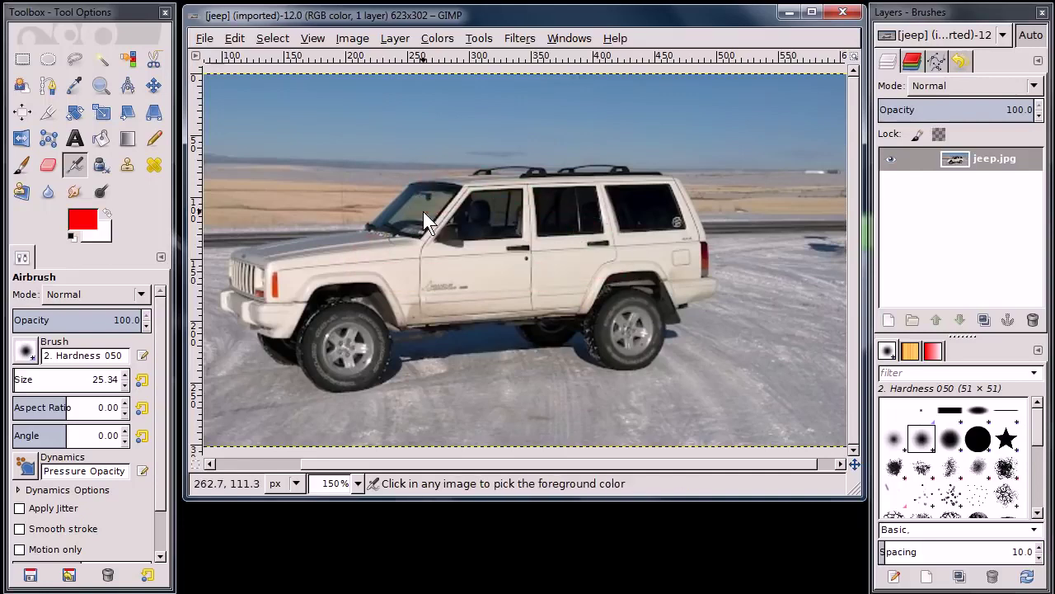
{"action": "left_click", "coordinate": [127, 165]}
{"action": "left_click", "coordinate": [402, 204], "text": "ctrl"}
{"action": "mouse_move", "coordinate": [305, 153]}
{"action": "left_mouse_down"}
{"action": "mouse_move", "coordinate": [336, 157]}
{"action": "mouse_move", "coordinate": [289, 129]}
{"action": "mouse_move", "coordinate": [391, 111]}
{"action": "mouse_move", "coordinate": [338, 184]}
{"action": "mouse_move", "coordinate": [277, 193]}
{"action": "mouse_move", "coordinate": [339, 178]}
{"action": "left_mouse_up"}
{"action": "key", "text": "ctrl+z"}
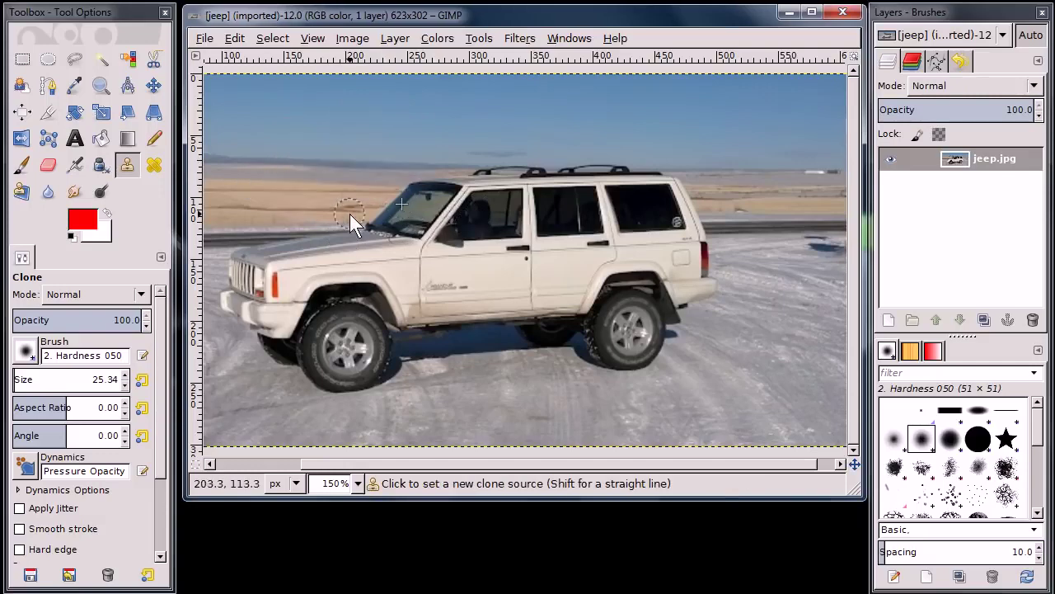
{"action": "left_click", "coordinate": [360, 38]}
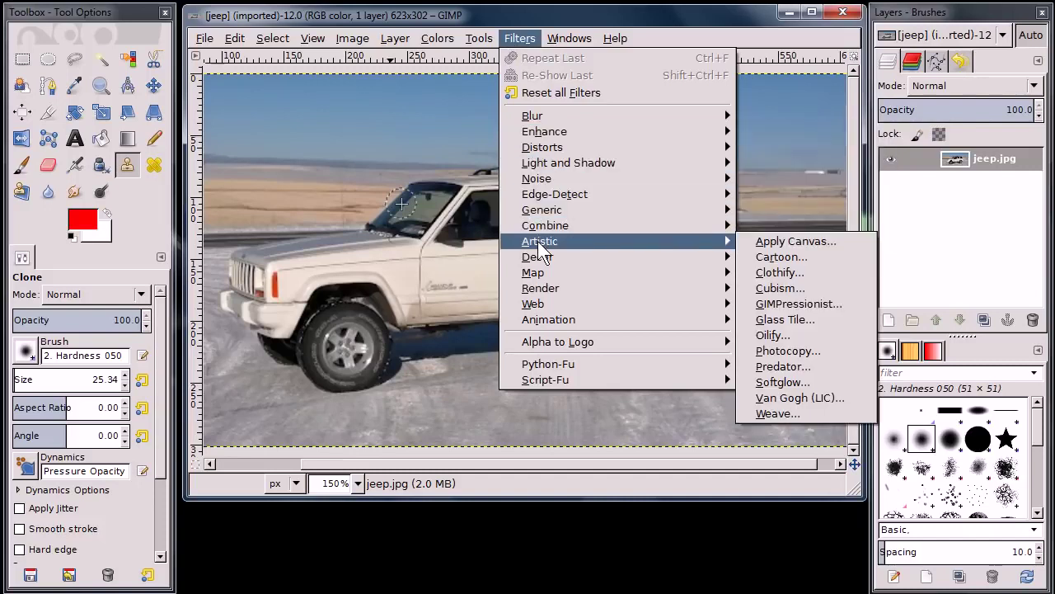
{"action": "left_click", "coordinate": [527, 38]}
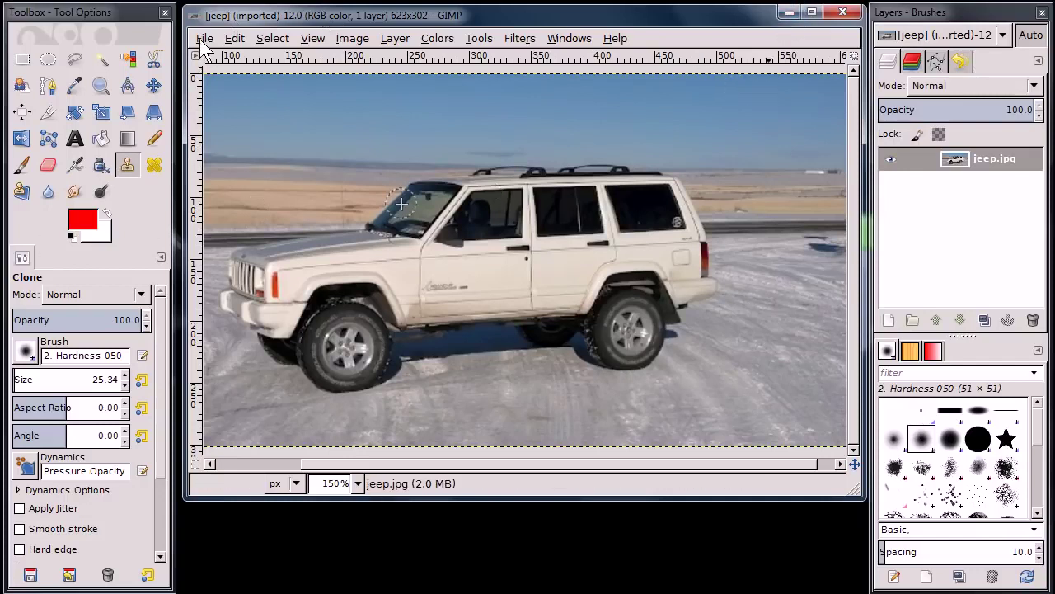
Bring gun2.xcf forward, make white the foreground colour and bucket-fill the transparent background2 layer.
{"action": "left_click", "coordinate": [276, 548]}
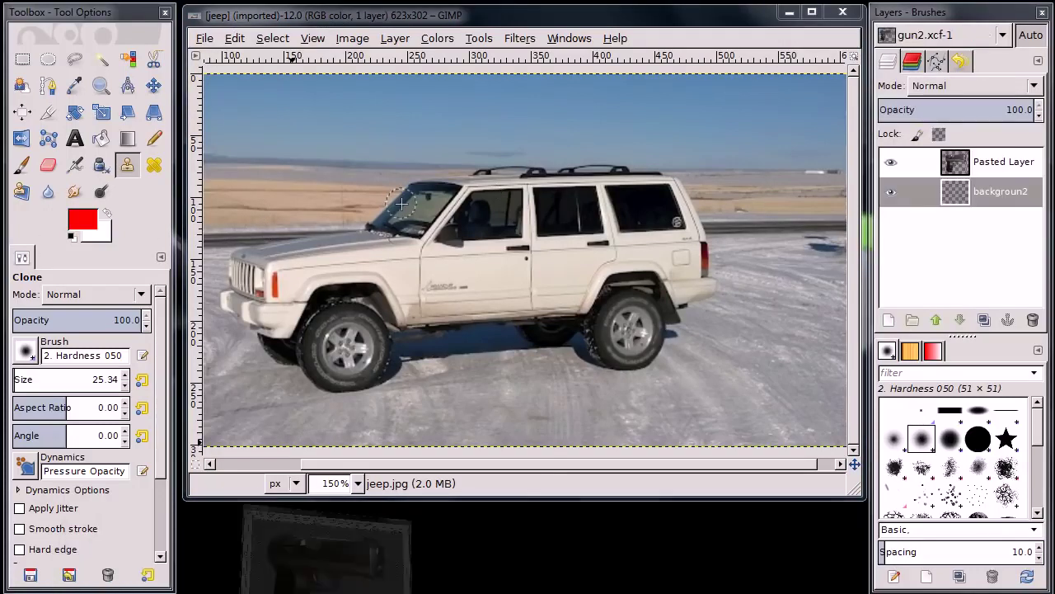
{"action": "left_click_drag", "start_coordinate": [418, 25], "coordinate": [399, 52]}
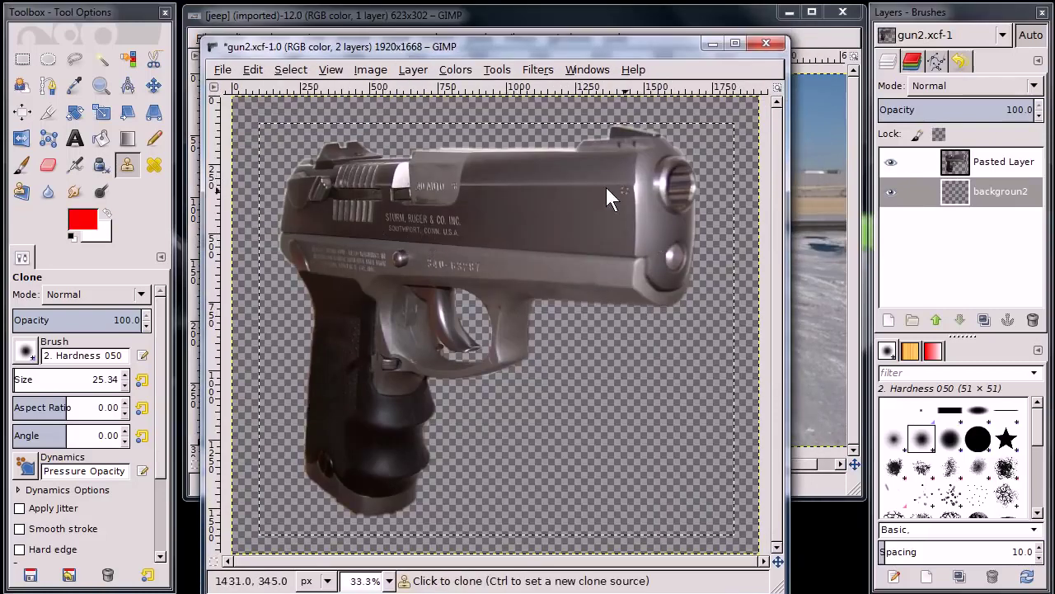
{"action": "left_click", "coordinate": [105, 211]}
{"action": "left_click", "coordinate": [100, 139]}
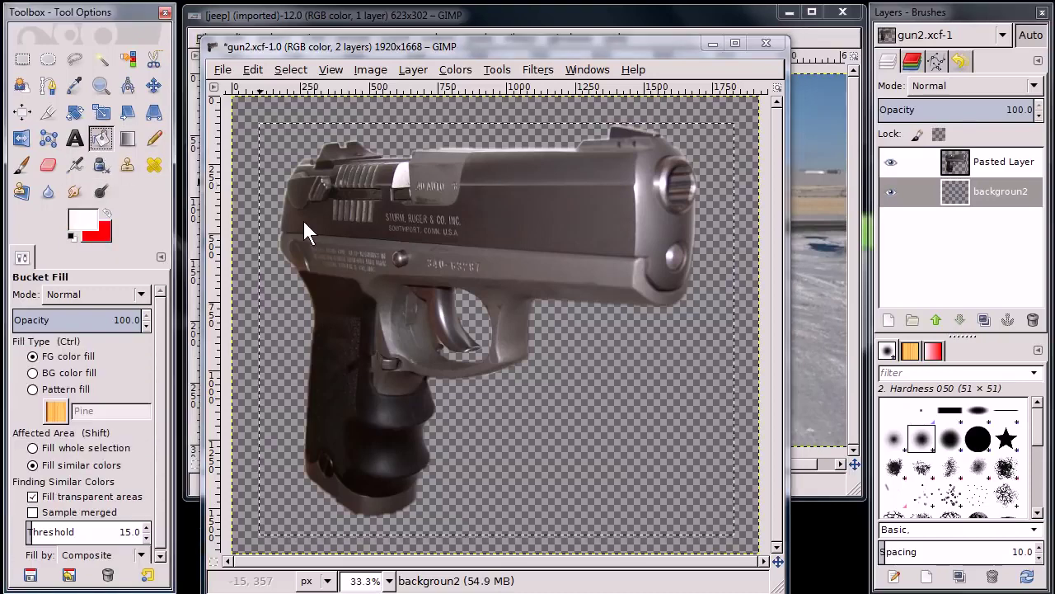
{"action": "left_click", "coordinate": [544, 424]}
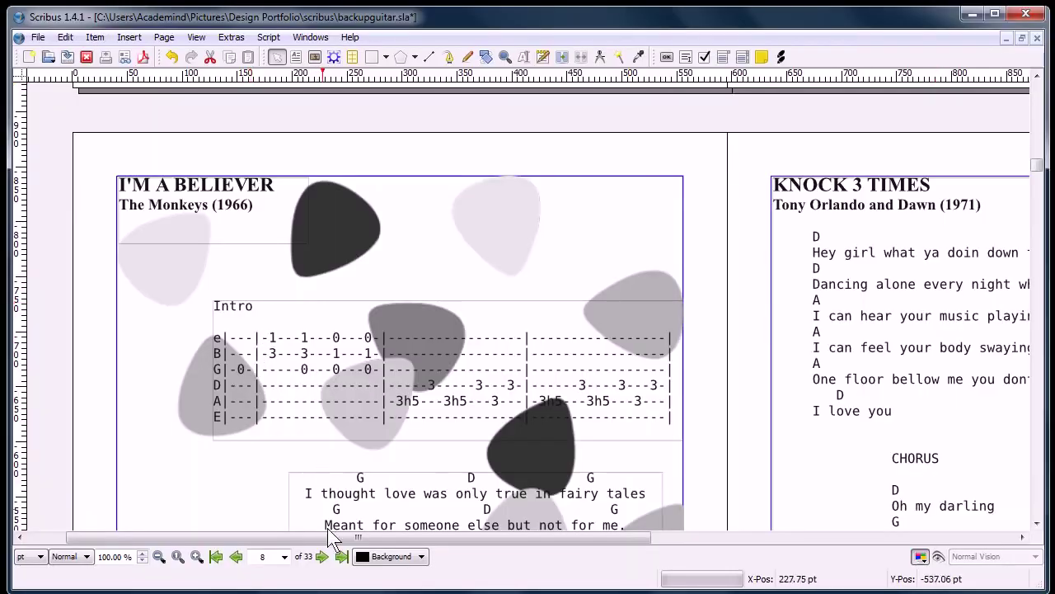
Scroll through the songbook pages and inspect the I'm a Believer lyrics frame's context menu.
{"action": "left_click_drag", "start_coordinate": [340, 537], "coordinate": [535, 527]}
{"action": "scroll", "coordinate": [568, 421], "scroll_direction": "down", "scroll_amount": 10}
{"action": "scroll", "coordinate": [569, 417], "scroll_direction": "down", "scroll_amount": 15}
{"action": "scroll", "coordinate": [535, 408], "scroll_direction": "up", "scroll_amount": 15}
{"action": "left_click_drag", "start_coordinate": [498, 533], "coordinate": [358, 448]}
{"action": "left_click", "coordinate": [435, 284]}
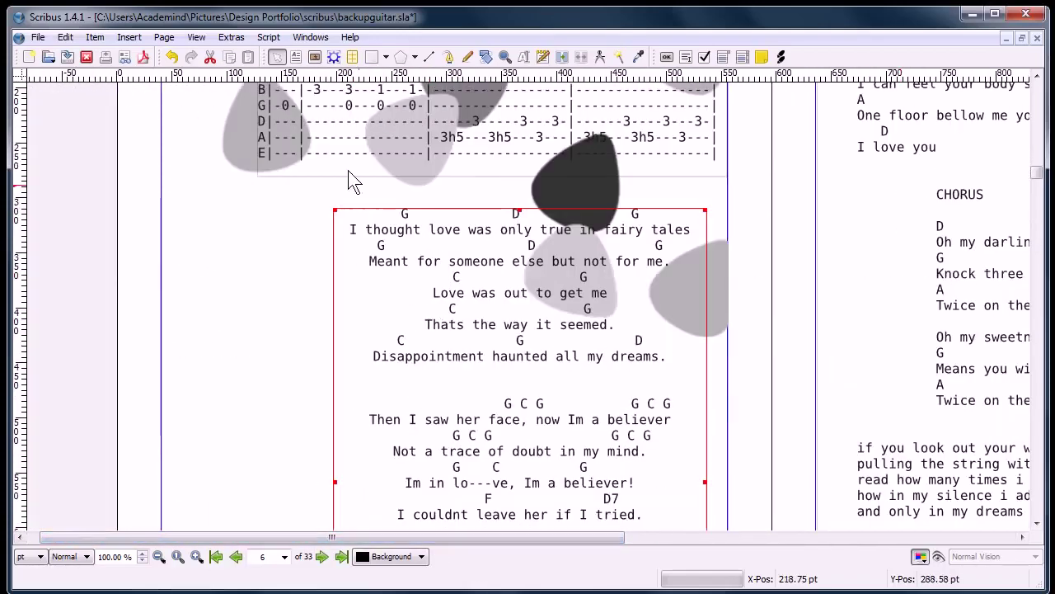
{"action": "right_click", "coordinate": [391, 285]}
{"action": "left_click", "coordinate": [329, 296]}
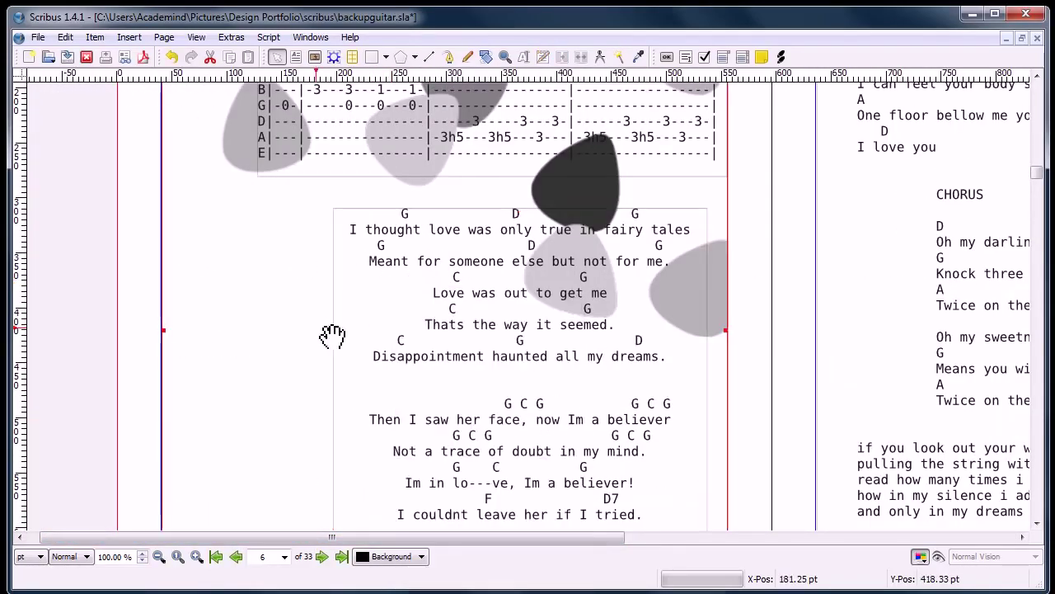
Scroll up to page 4 and select the Cat's in the Cradle lyrics frame.
{"action": "scroll", "coordinate": [326, 346], "scroll_direction": "up", "scroll_amount": 6}
{"action": "left_click", "coordinate": [272, 360]}
{"action": "scroll", "coordinate": [301, 384], "scroll_direction": "up", "scroll_amount": 10}
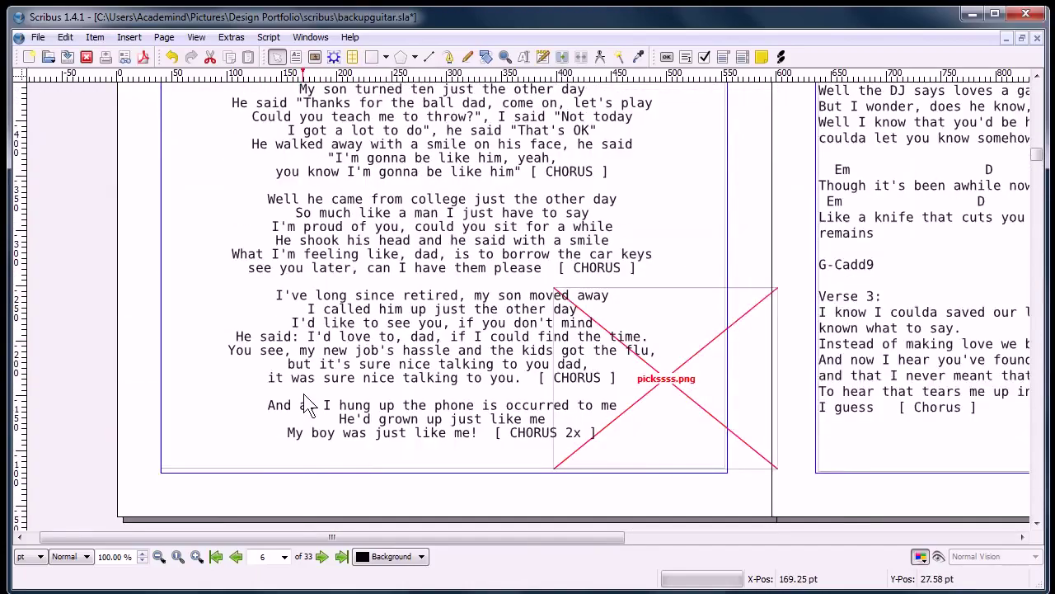
{"action": "left_click", "coordinate": [505, 325]}
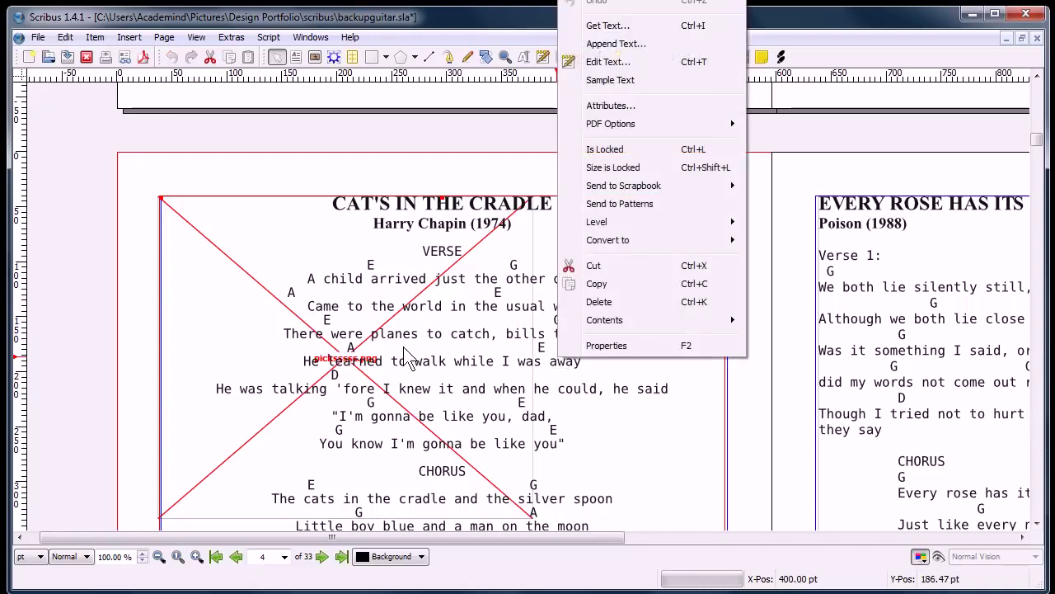
Read the Cat's in the Cradle lyrics in the Story Editor, close it, and scroll right to Every Rose Has Its Thorn.
{"action": "left_click", "coordinate": [610, 61]}
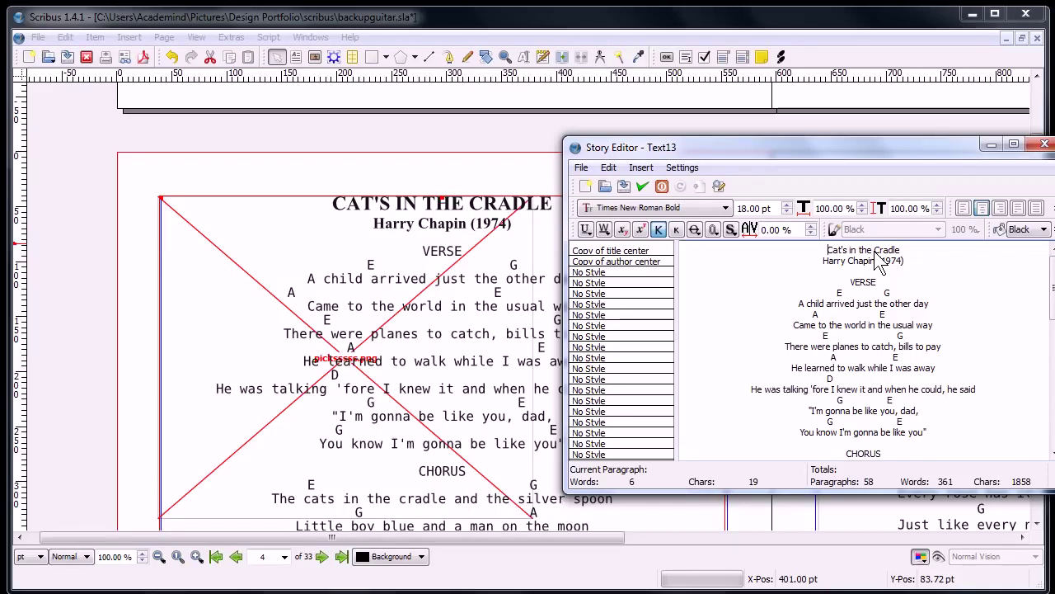
{"action": "left_click", "coordinate": [989, 144]}
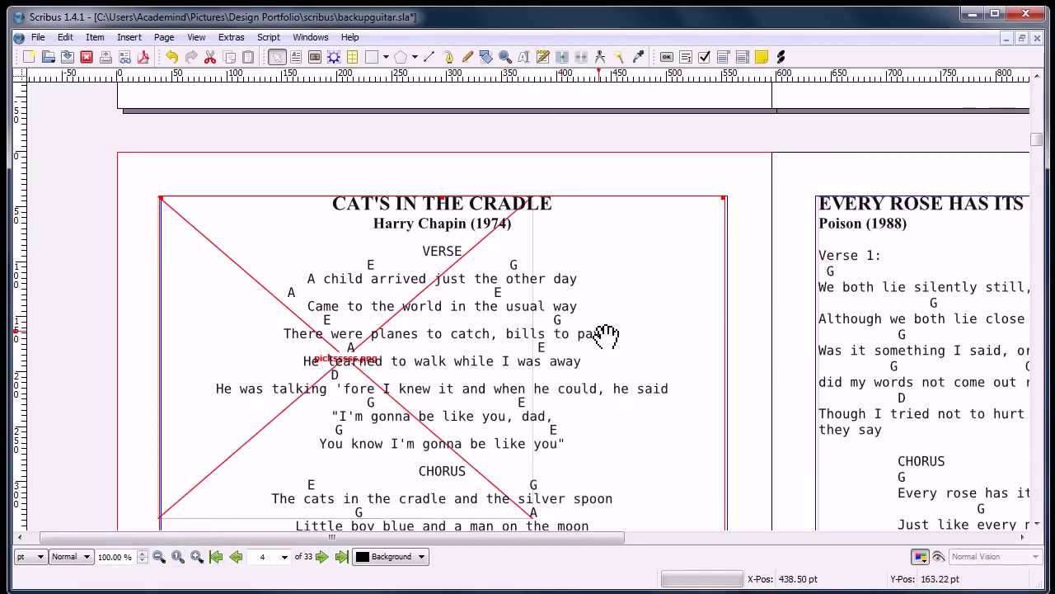
{"action": "scroll", "coordinate": [605, 342], "scroll_direction": "up", "scroll_amount": 3}
{"action": "scroll", "coordinate": [588, 330], "scroll_direction": "down", "scroll_amount": 5}
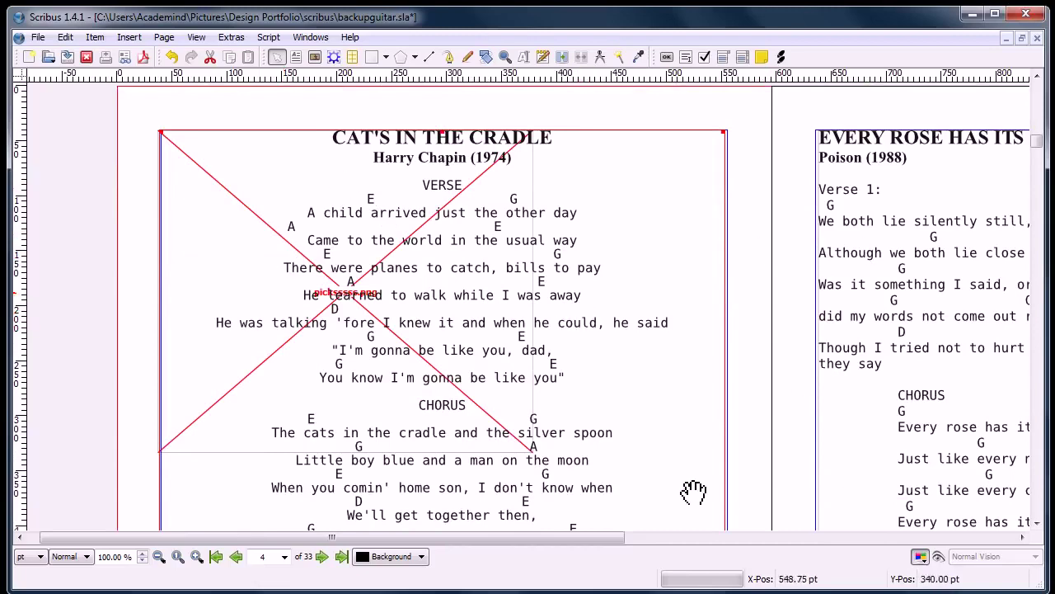
{"action": "left_click_drag", "start_coordinate": [553, 536], "coordinate": [689, 537]}
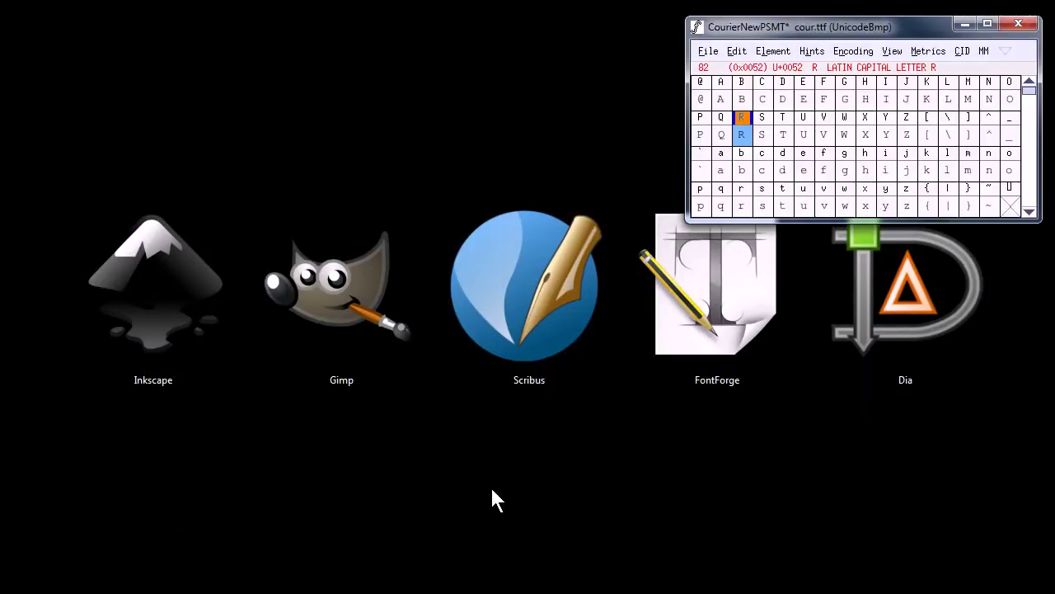
Open the capital R glyph of Courier New and pull a point to reshape its top-right curve.
{"action": "double_click", "coordinate": [740, 138]}
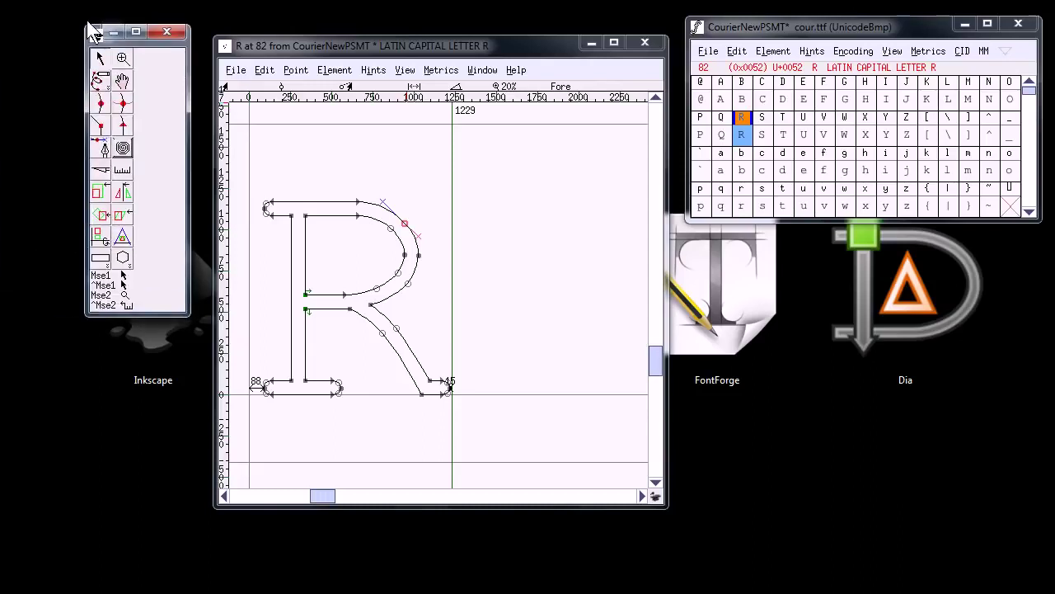
{"action": "left_click_drag", "start_coordinate": [408, 231], "coordinate": [415, 171]}
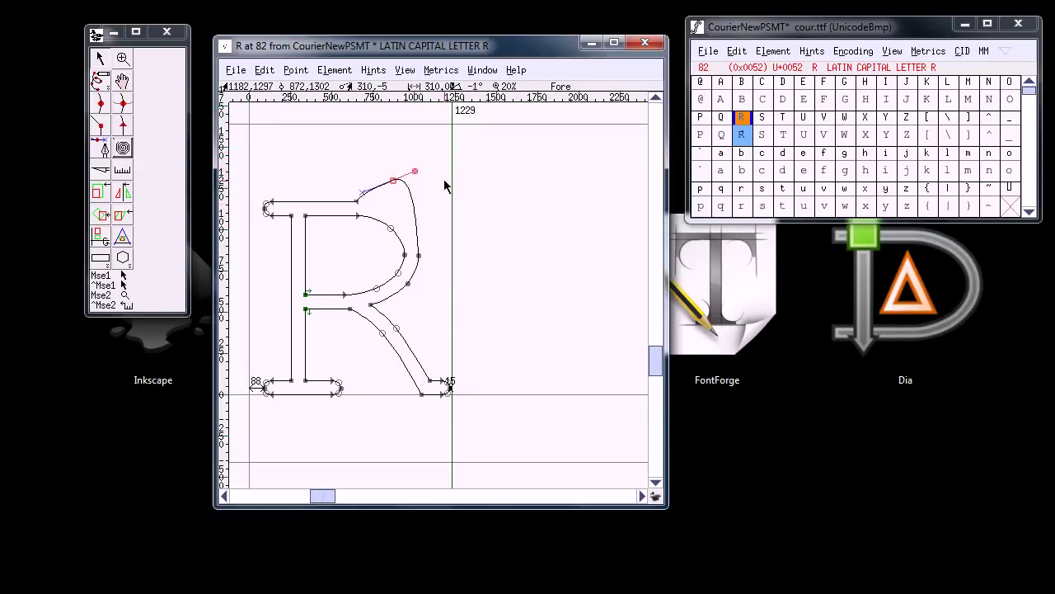
{"action": "left_click", "coordinate": [234, 72]}
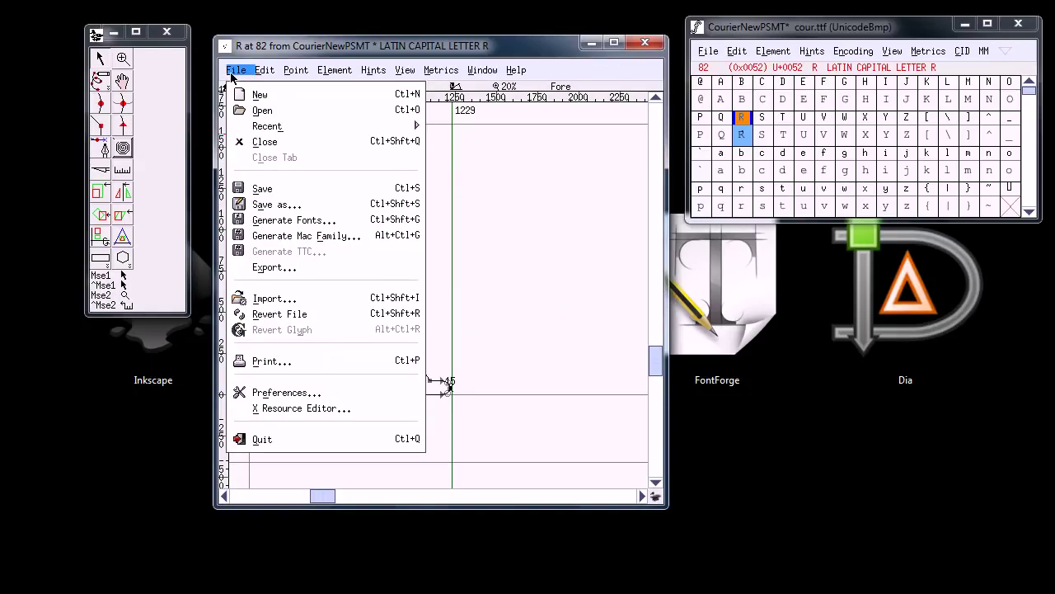
{"action": "left_click", "coordinate": [233, 72]}
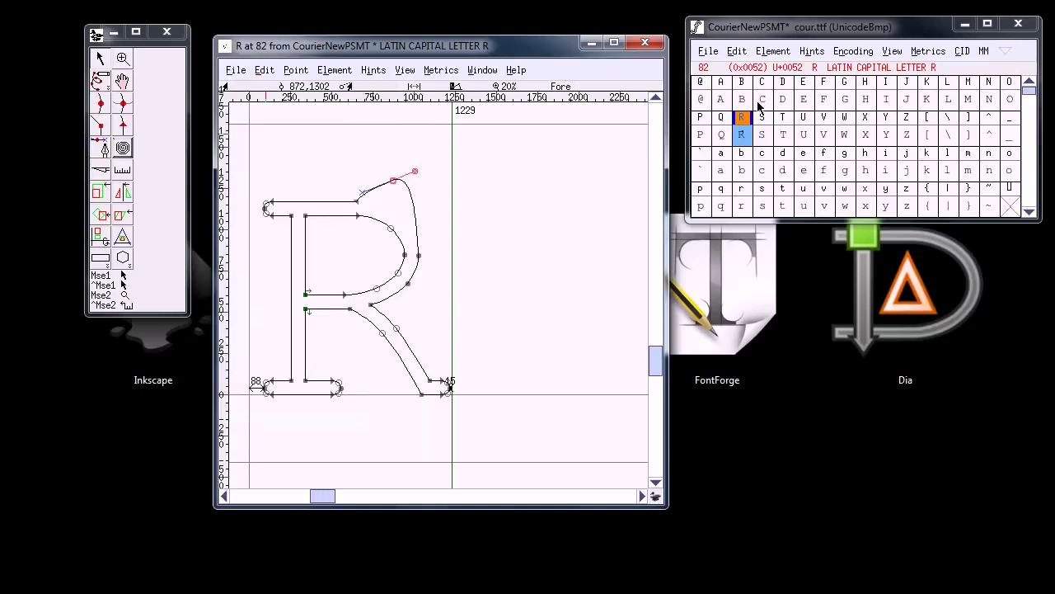
Minimise the R glyph and font overview windows and close the tools palette.
{"action": "left_click", "coordinate": [590, 43]}
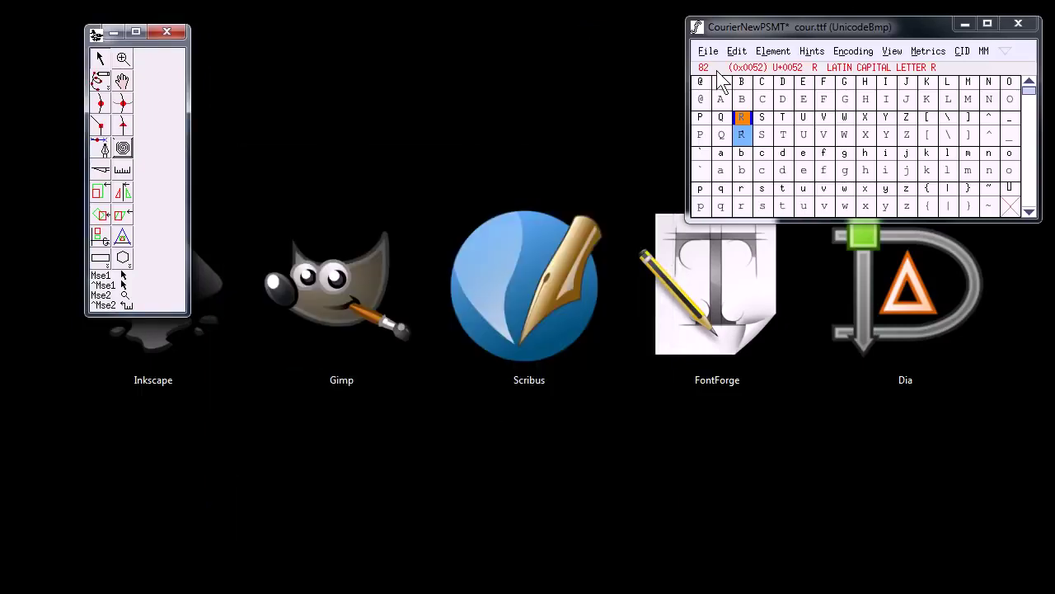
{"action": "left_click", "coordinate": [963, 24]}
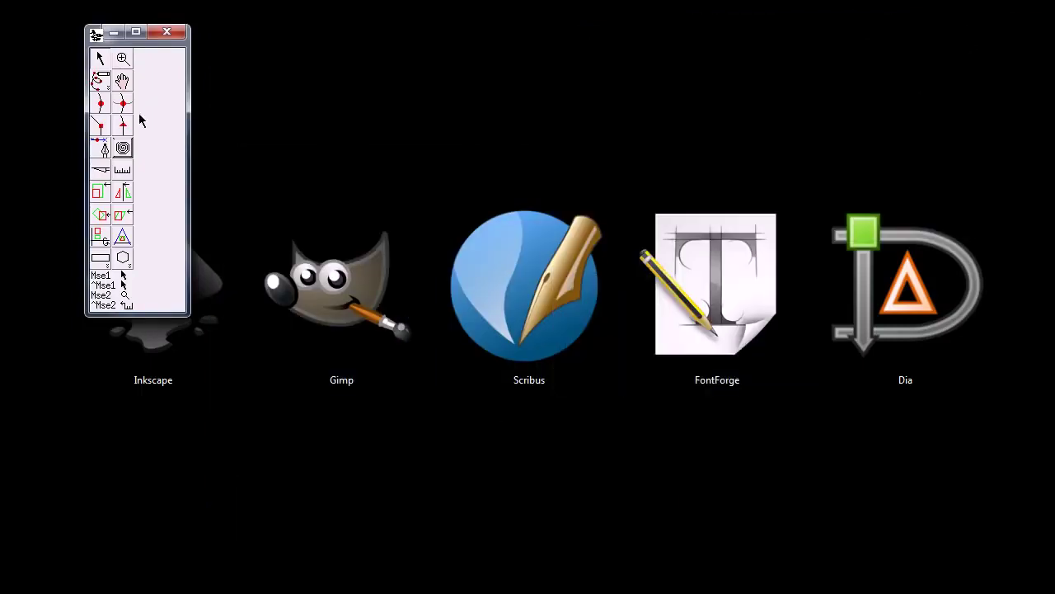
{"action": "left_click", "coordinate": [114, 32]}
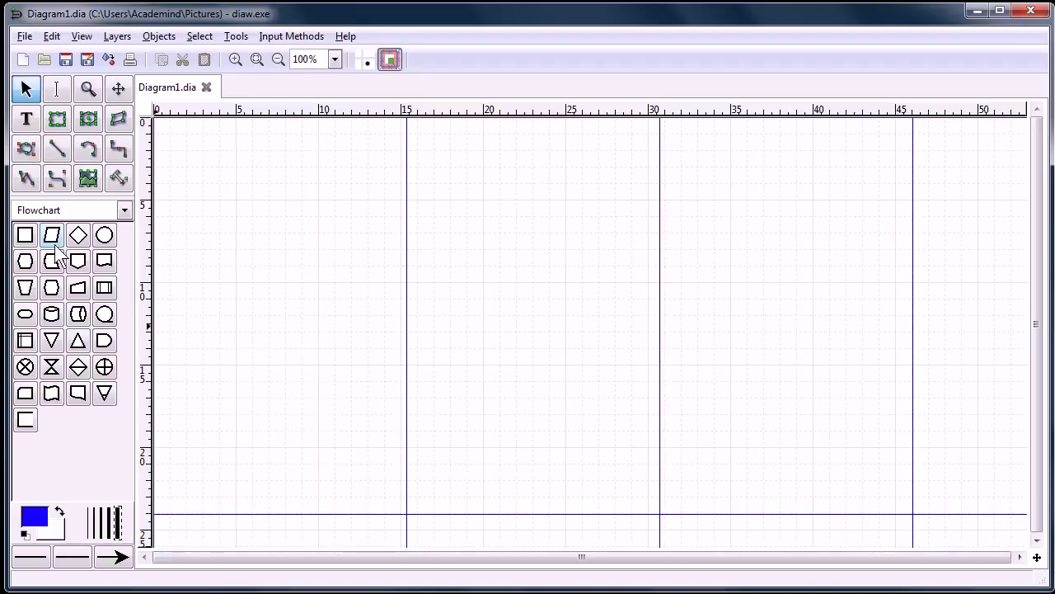
Draw a square flowchart box, an off-page connector below it and a circle to its right.
{"action": "left_click", "coordinate": [24, 235]}
{"action": "left_click_drag", "start_coordinate": [236, 193], "coordinate": [330, 286]}
{"action": "left_click", "coordinate": [77, 261]}
{"action": "mouse_move", "coordinate": [368, 400]}
{"action": "left_mouse_down"}
{"action": "mouse_move", "coordinate": [398, 435]}
{"action": "mouse_move", "coordinate": [447, 434]}
{"action": "left_mouse_up"}
{"action": "left_click", "coordinate": [104, 235]}
{"action": "left_click_drag", "start_coordinate": [563, 241], "coordinate": [632, 309]}
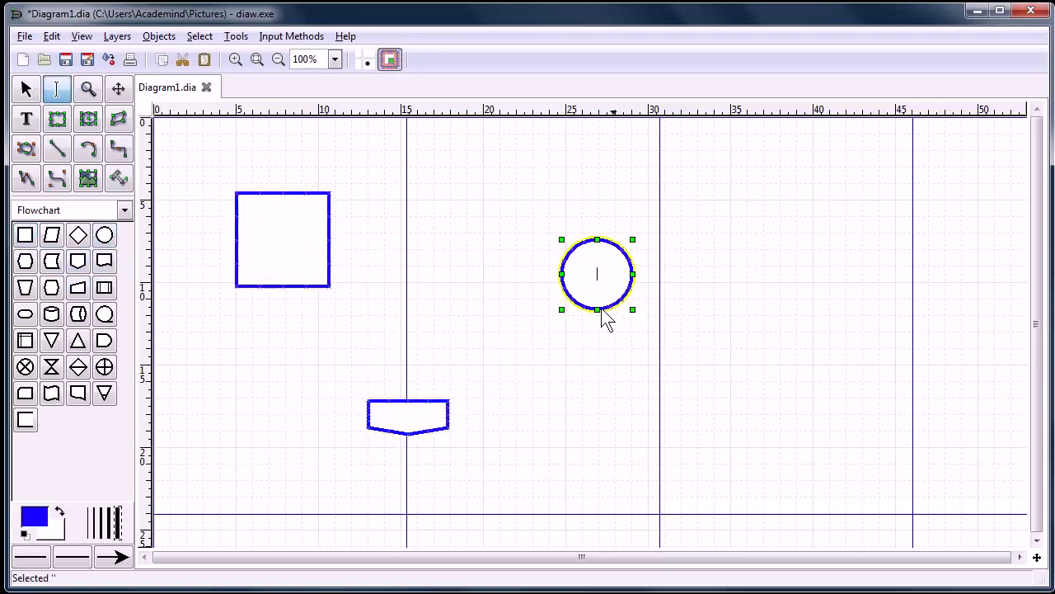
Add a straight arrow from the box to the off-page connector and a curved arrow toward the circle.
{"action": "left_click", "coordinate": [57, 148]}
{"action": "left_click_drag", "start_coordinate": [292, 311], "coordinate": [345, 371]}
{"action": "left_click", "coordinate": [57, 178]}
{"action": "left_click_drag", "start_coordinate": [473, 417], "coordinate": [475, 318]}
{"action": "left_click", "coordinate": [334, 363]}
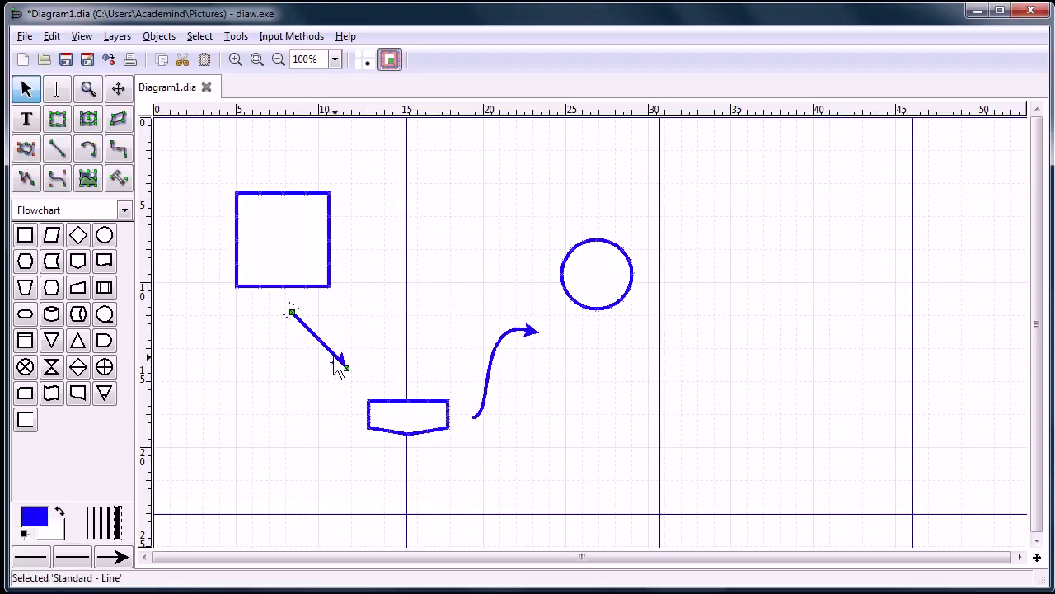
{"action": "left_click_drag", "start_coordinate": [341, 370], "coordinate": [376, 388]}
Type the placeholder label 'hthtdgdk' inside the square box.
{"action": "left_click", "coordinate": [316, 277]}
{"action": "left_click", "coordinate": [26, 119]}
{"action": "left_click", "coordinate": [270, 258]}
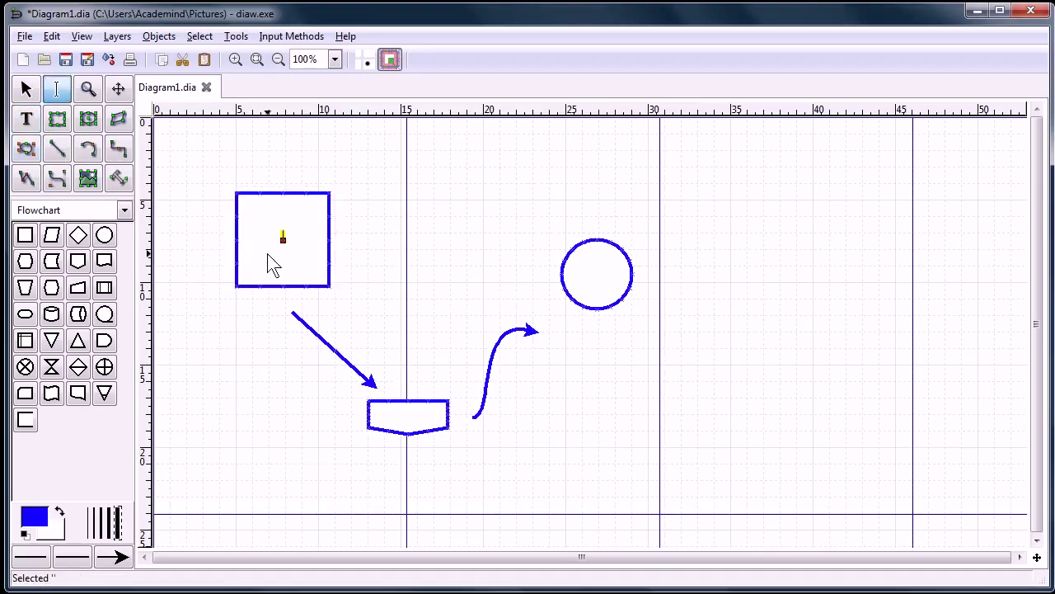
{"action": "type", "text": "hthtdgdk"}
{"action": "key", "text": "Escape"}
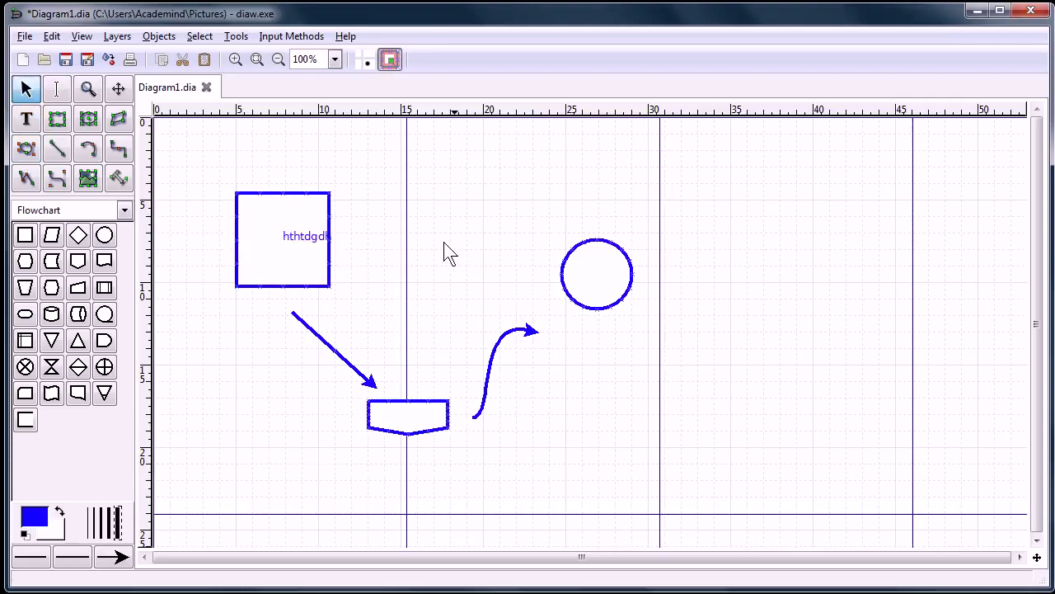
{"action": "left_click", "coordinate": [125, 211]}
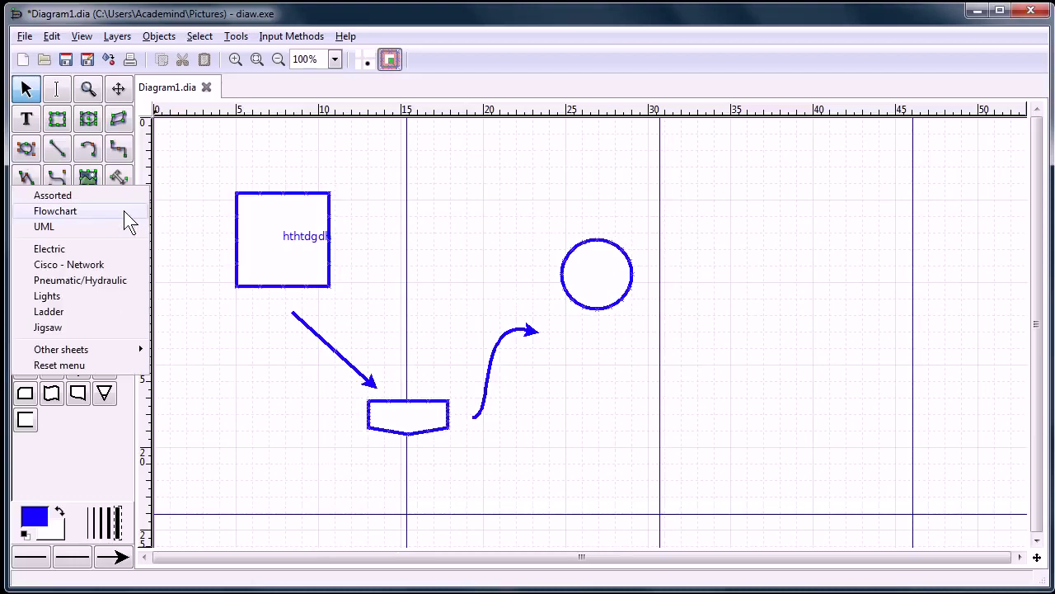
Place an Electric-sheet switch near the top centre and stretch it much wider.
{"action": "left_click", "coordinate": [48, 254]}
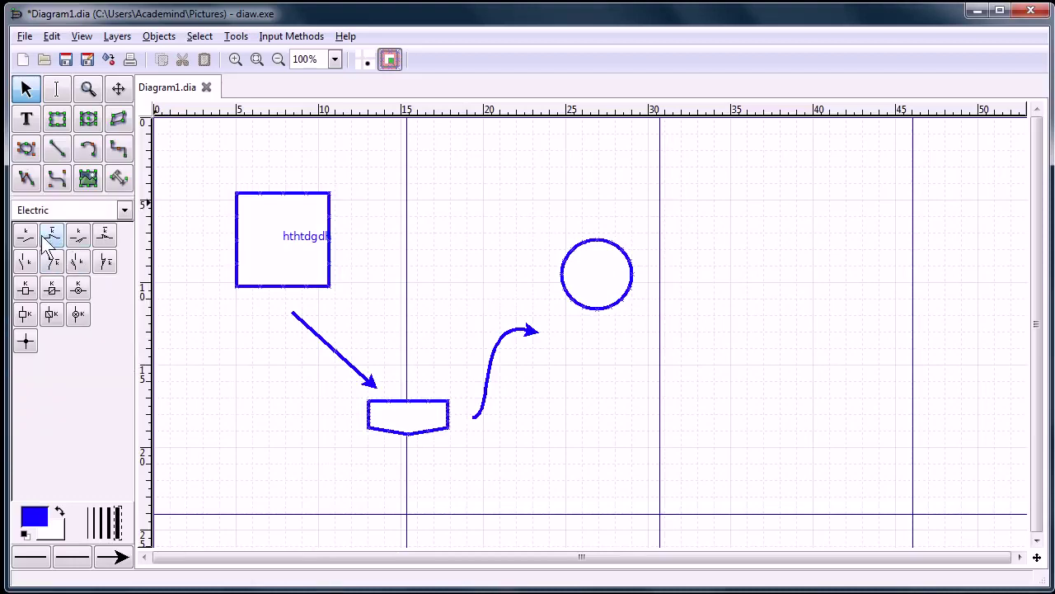
{"action": "left_click", "coordinate": [24, 240]}
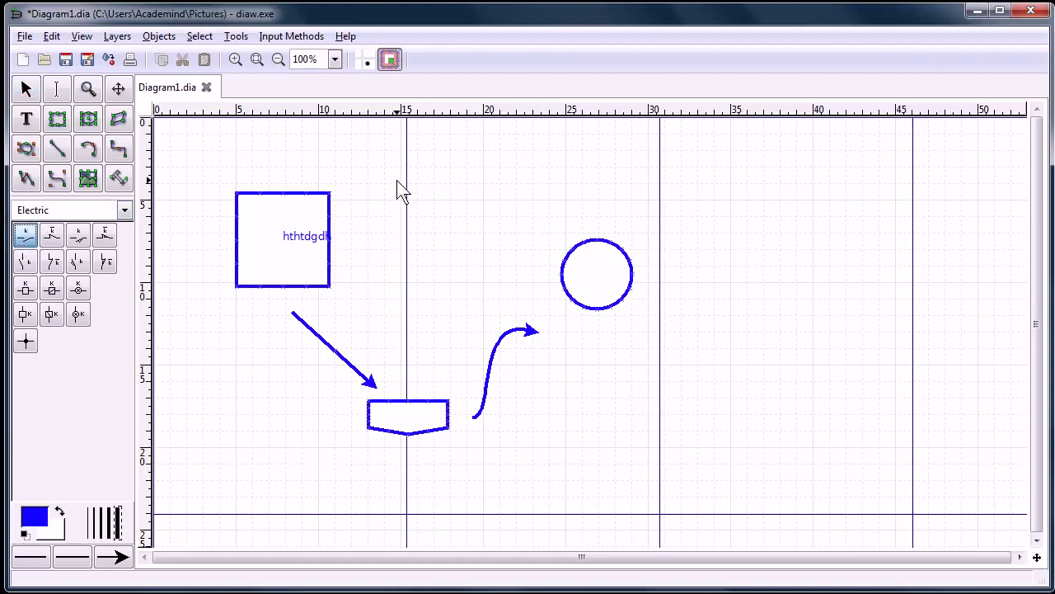
{"action": "left_click", "coordinate": [399, 188]}
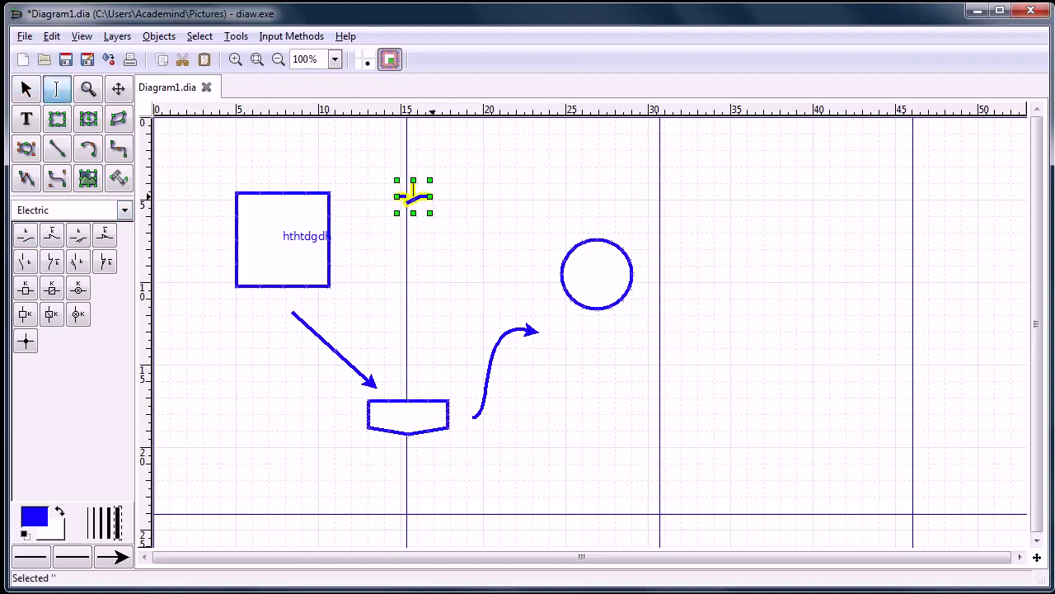
{"action": "left_click", "coordinate": [451, 210]}
{"action": "left_click", "coordinate": [425, 200]}
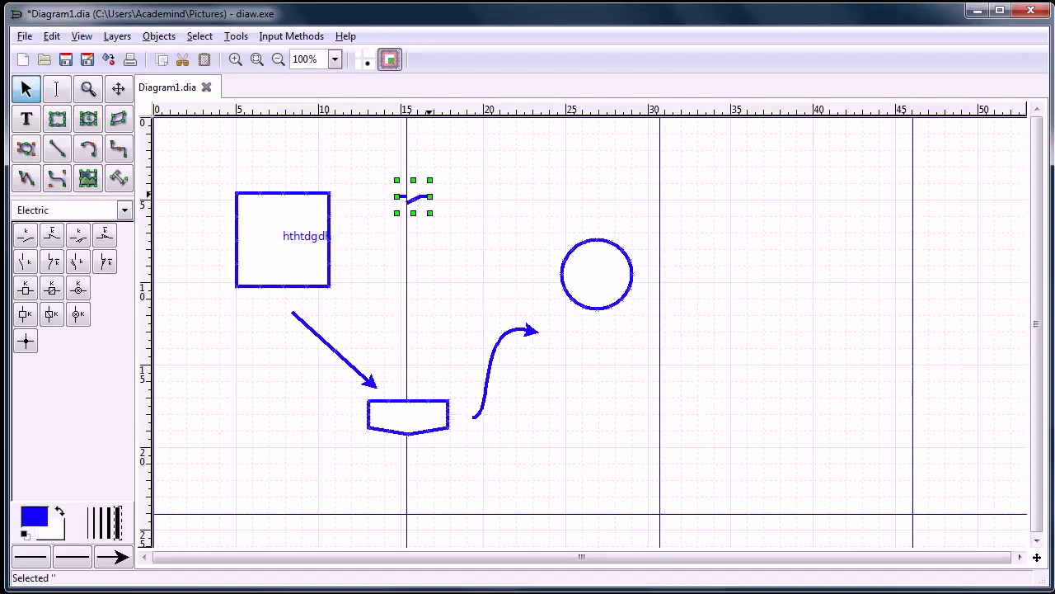
{"action": "left_click_drag", "start_coordinate": [430, 196], "coordinate": [481, 231]}
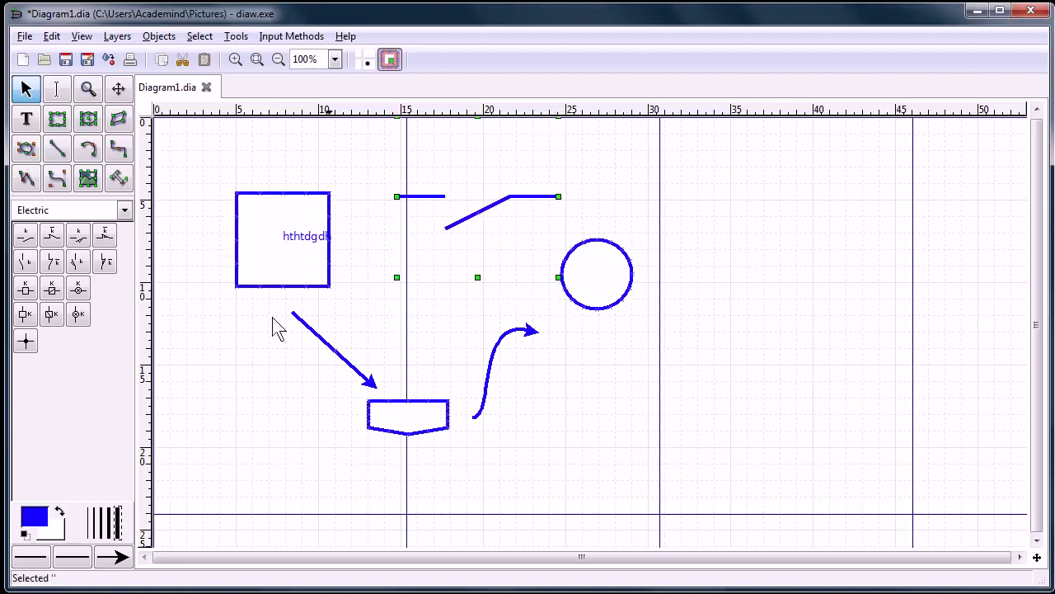
Add a small Electric component to the left of the curved arrow.
{"action": "left_click", "coordinate": [51, 288]}
{"action": "left_click", "coordinate": [441, 322]}
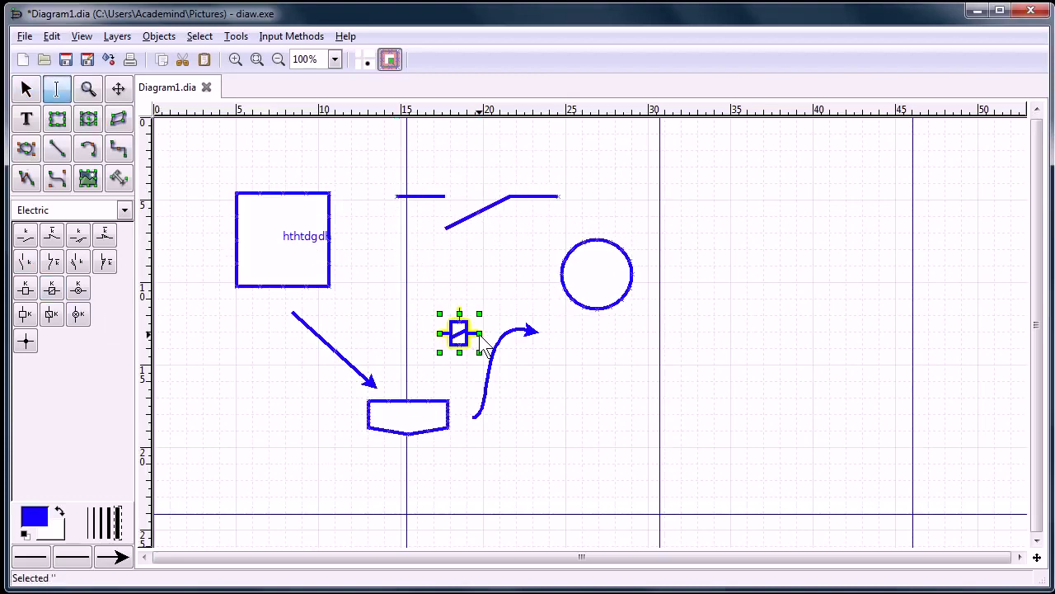
{"action": "left_click", "coordinate": [125, 209]}
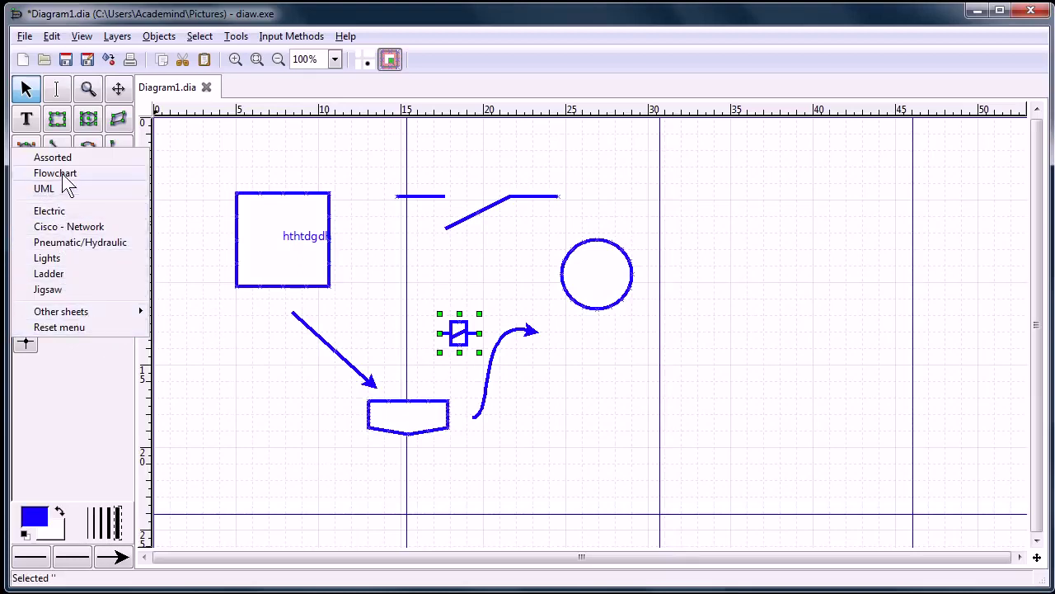
From the Cisco - Network sheet, place a small Cisco shape below the curved arrow.
{"action": "left_click", "coordinate": [74, 211]}
{"action": "left_click", "coordinate": [124, 209]}
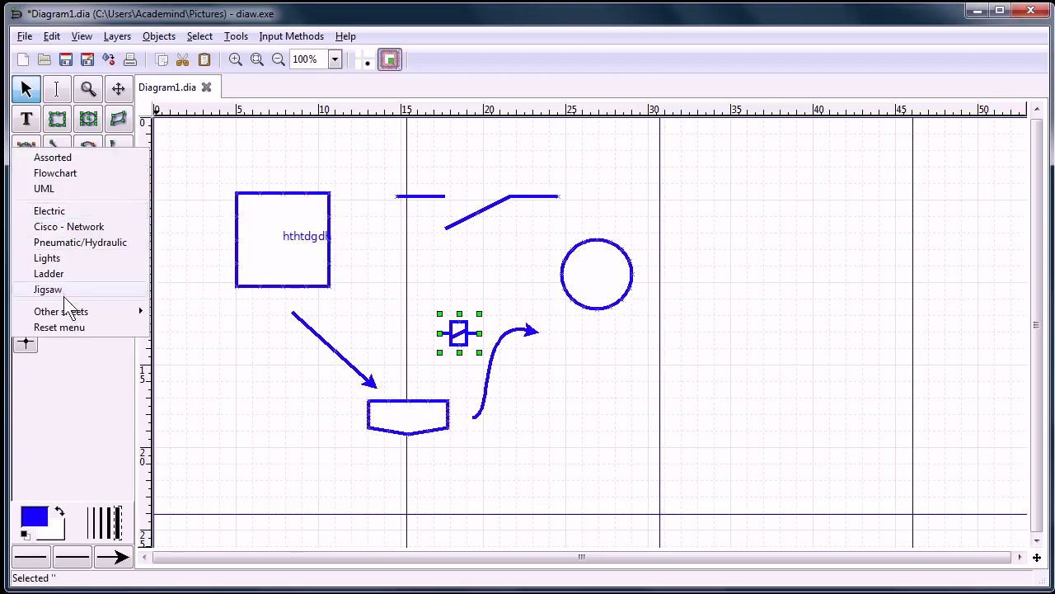
{"action": "mouse_move", "coordinate": [70, 311]}
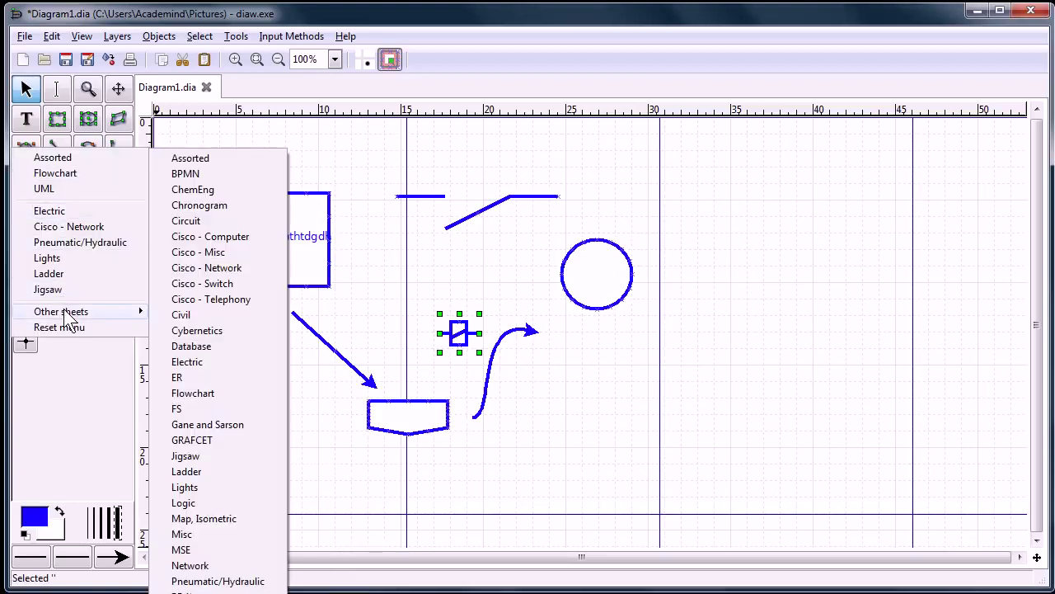
{"action": "left_click", "coordinate": [202, 268]}
{"action": "left_click", "coordinate": [51, 261]}
{"action": "left_click", "coordinate": [644, 282]}
{"action": "left_click", "coordinate": [104, 262]}
{"action": "left_click", "coordinate": [495, 368]}
Add a Cisco IP shape at lower right, enlarge it into a big box, and minimize Dia.
{"action": "left_click", "coordinate": [104, 236]}
{"action": "left_click", "coordinate": [746, 428]}
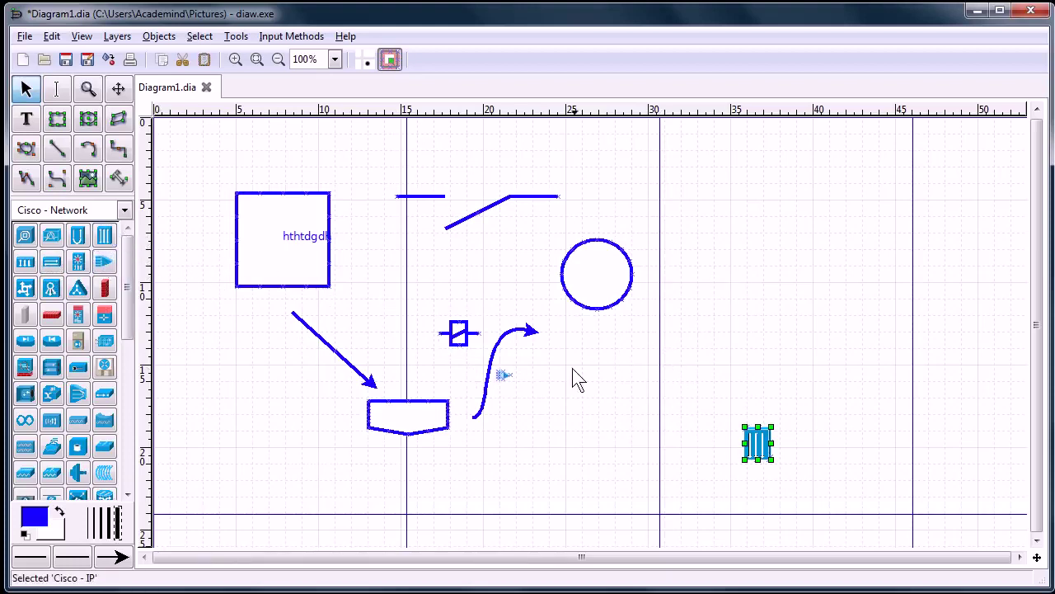
{"action": "left_click_drag", "start_coordinate": [745, 428], "coordinate": [540, 284]}
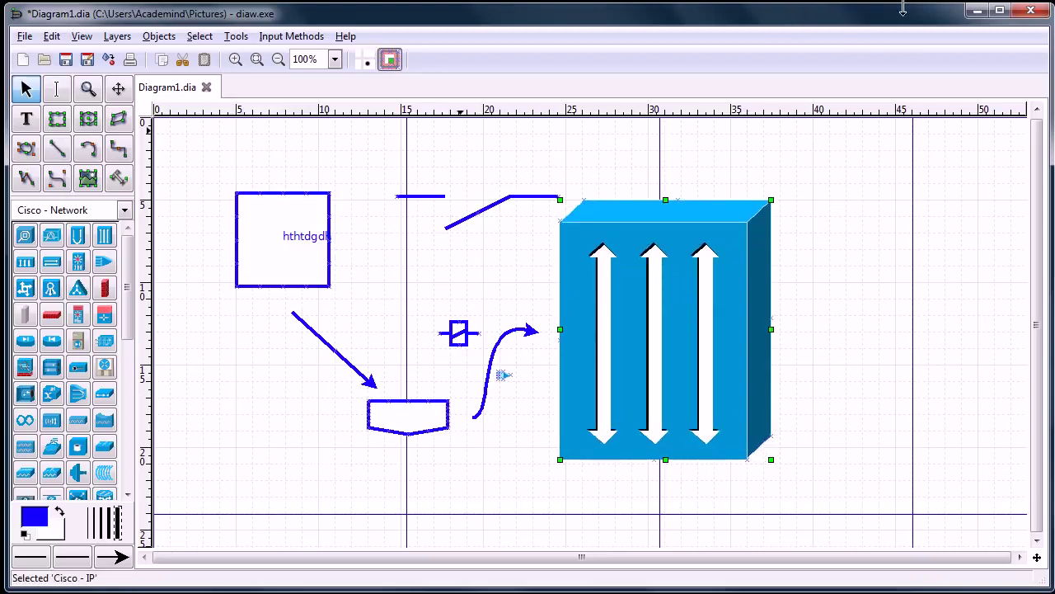
{"action": "left_click", "coordinate": [981, 23]}
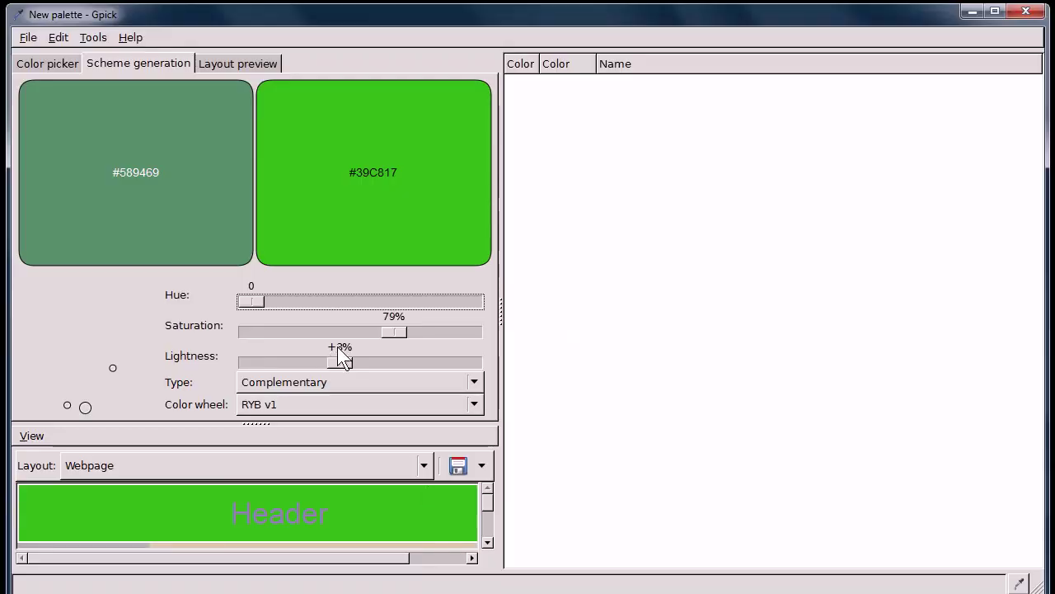
Set the Gpick scheme type to Neutral with hue rotated to 244.
{"action": "left_click_drag", "start_coordinate": [258, 299], "coordinate": [305, 301]}
{"action": "left_click", "coordinate": [324, 381]}
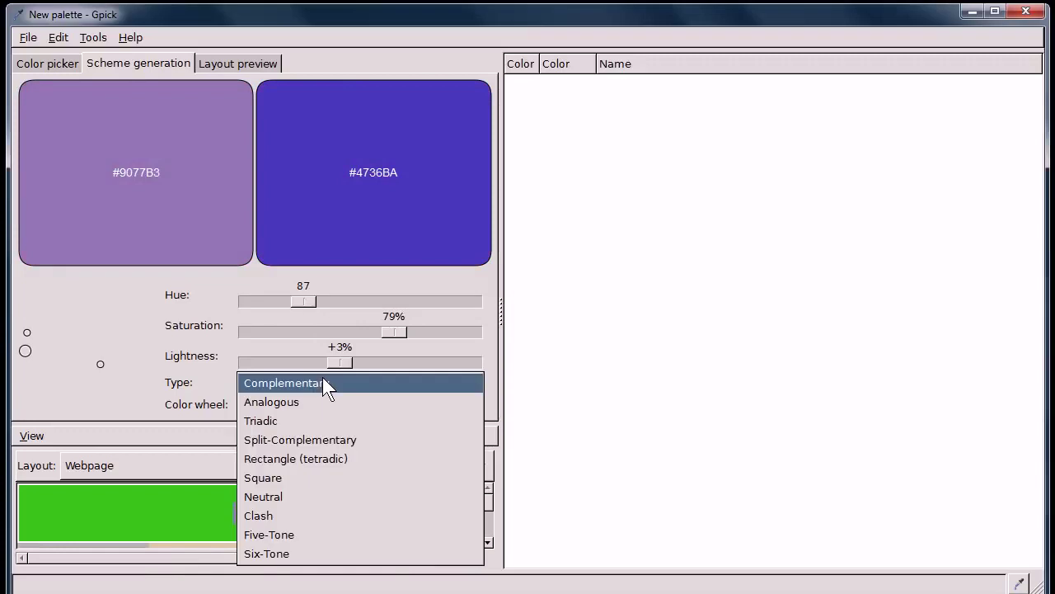
{"action": "left_click", "coordinate": [271, 497]}
{"action": "left_click", "coordinate": [302, 300]}
{"action": "left_click_drag", "start_coordinate": [301, 299], "coordinate": [397, 298]}
Add #5230BB, #E0C28B and #AE199A from the scheme to the palette.
{"action": "double_click", "coordinate": [167, 164]}
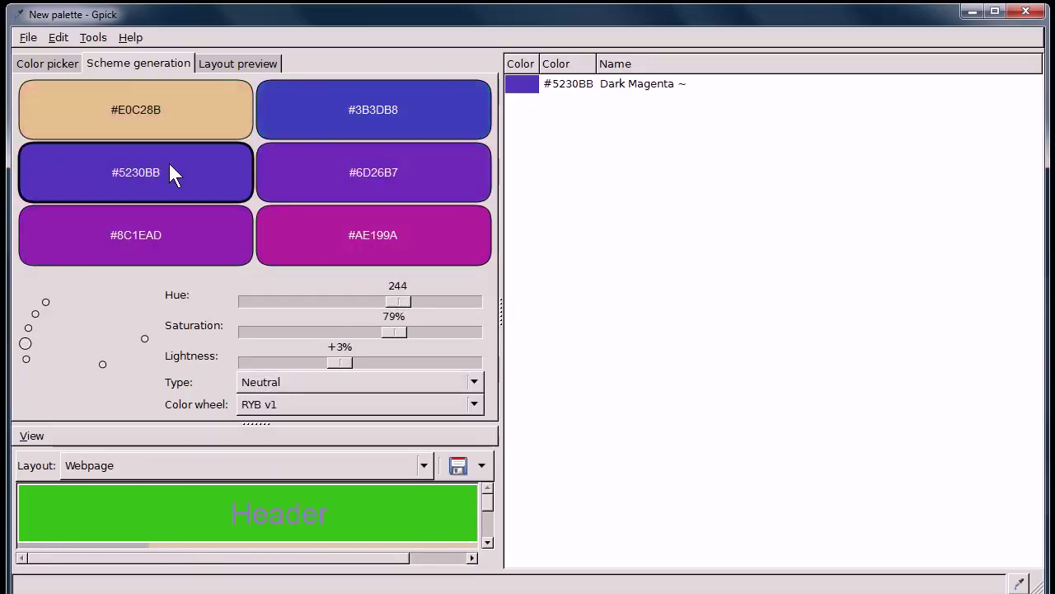
{"action": "double_click", "coordinate": [195, 124]}
{"action": "double_click", "coordinate": [299, 220]}
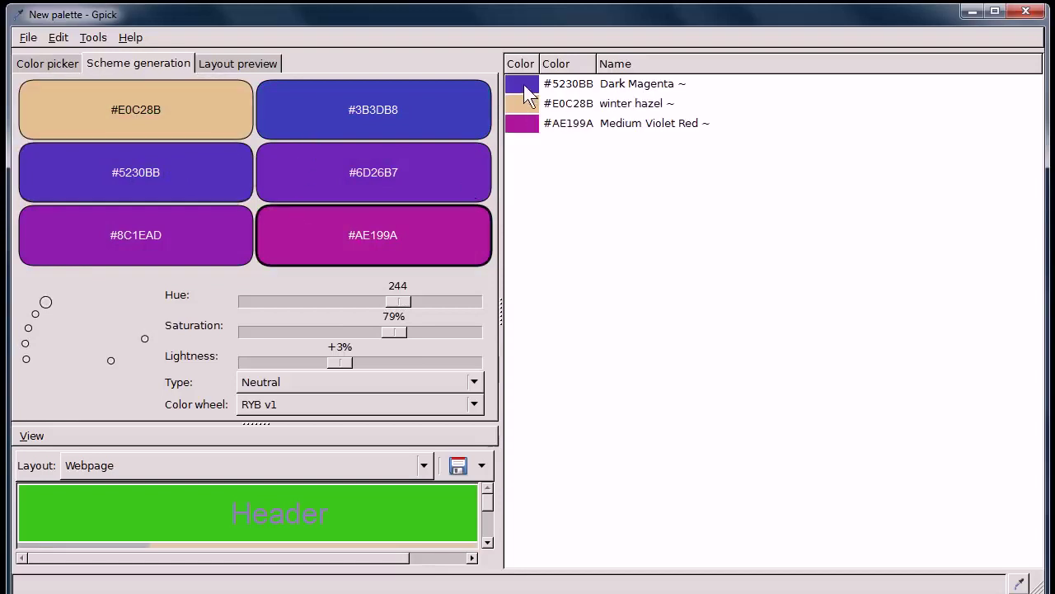
Switch the scheme type to Six-Tone and add #E63129 to the palette.
{"action": "left_click", "coordinate": [277, 381]}
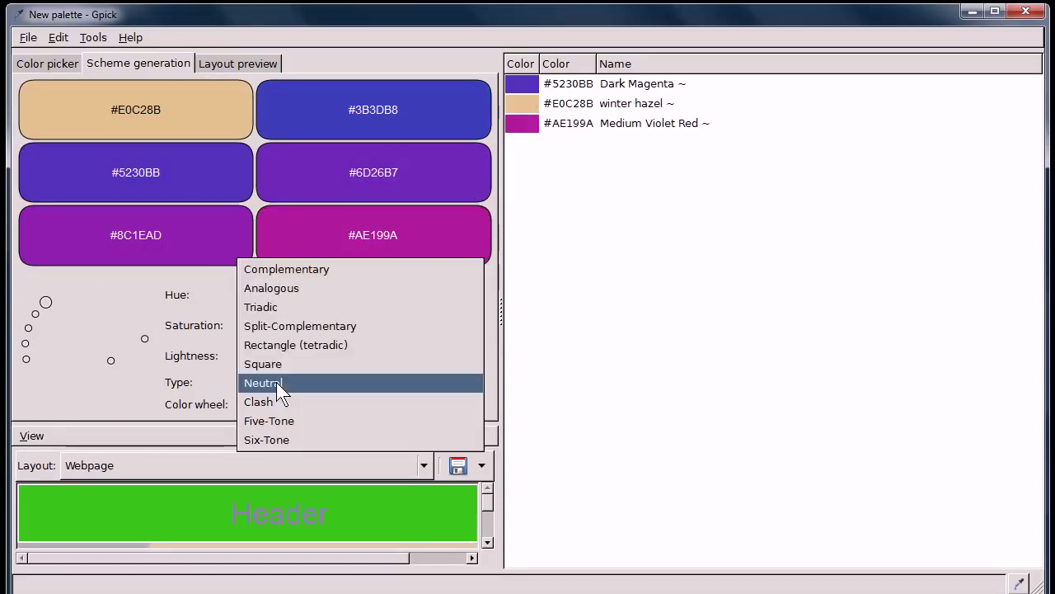
{"action": "left_click", "coordinate": [277, 438]}
{"action": "double_click", "coordinate": [169, 165]}
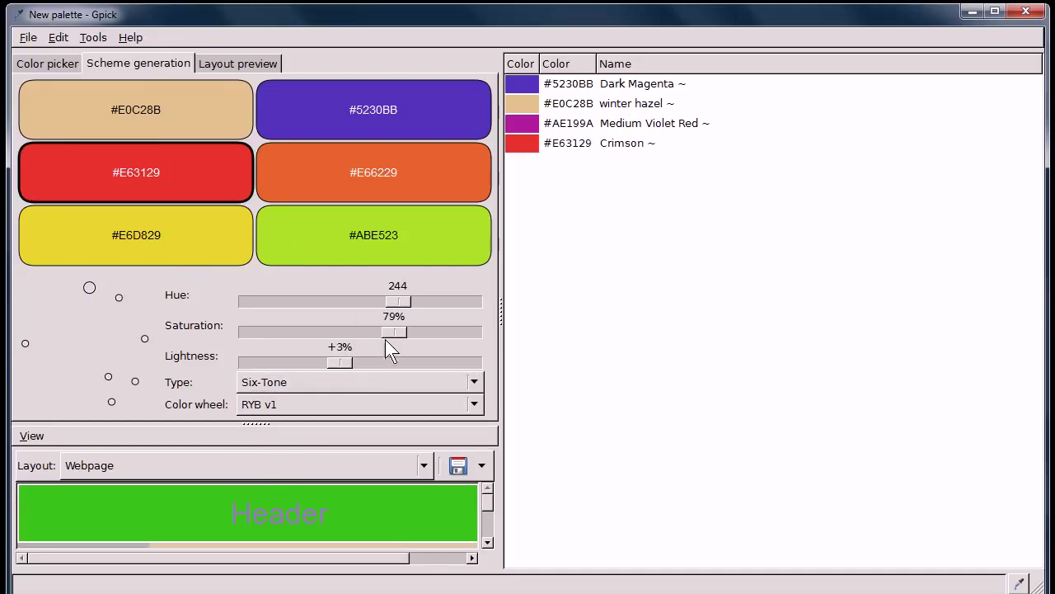
Set hue 94, saturation 80% and lighter tones, then add #F8C1BF and #F39ECE.
{"action": "left_click_drag", "start_coordinate": [404, 298], "coordinate": [311, 299]}
{"action": "left_click_drag", "start_coordinate": [384, 330], "coordinate": [268, 332]}
{"action": "left_click_drag", "start_coordinate": [344, 360], "coordinate": [410, 363]}
{"action": "left_click_drag", "start_coordinate": [275, 330], "coordinate": [388, 331]}
{"action": "double_click", "coordinate": [395, 235]}
{"action": "double_click", "coordinate": [203, 228]}
{"action": "left_click_drag", "start_coordinate": [293, 185], "coordinate": [226, 516]}
{"action": "left_click_drag", "start_coordinate": [327, 240], "coordinate": [190, 516]}
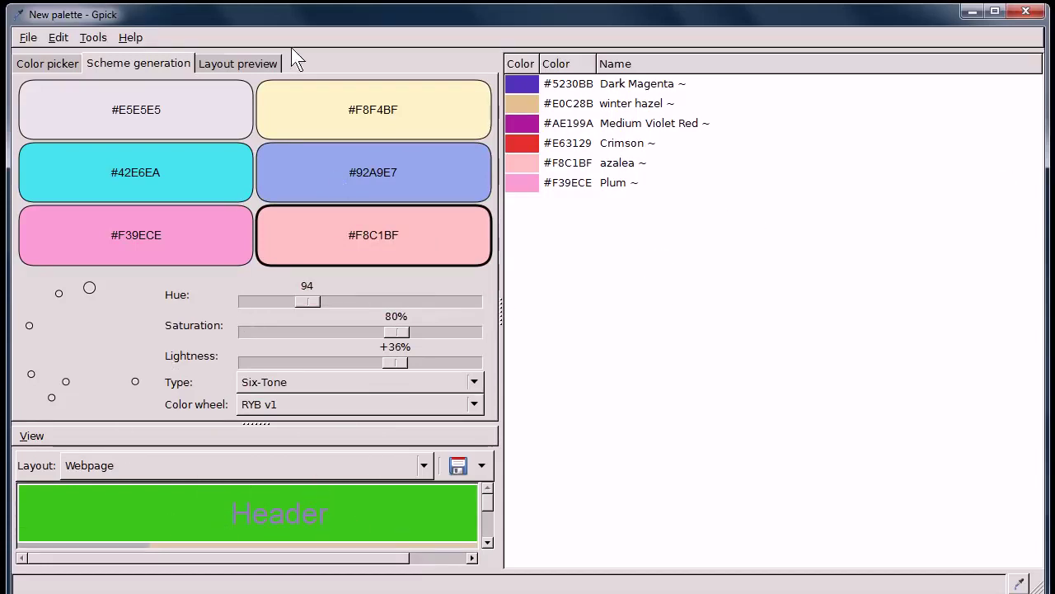
Preview winter hazel on the Webpage Header, switch to the Menu layout, then return to the colour picker.
{"action": "left_click", "coordinate": [245, 62]}
{"action": "left_click_drag", "start_coordinate": [577, 103], "coordinate": [197, 164]}
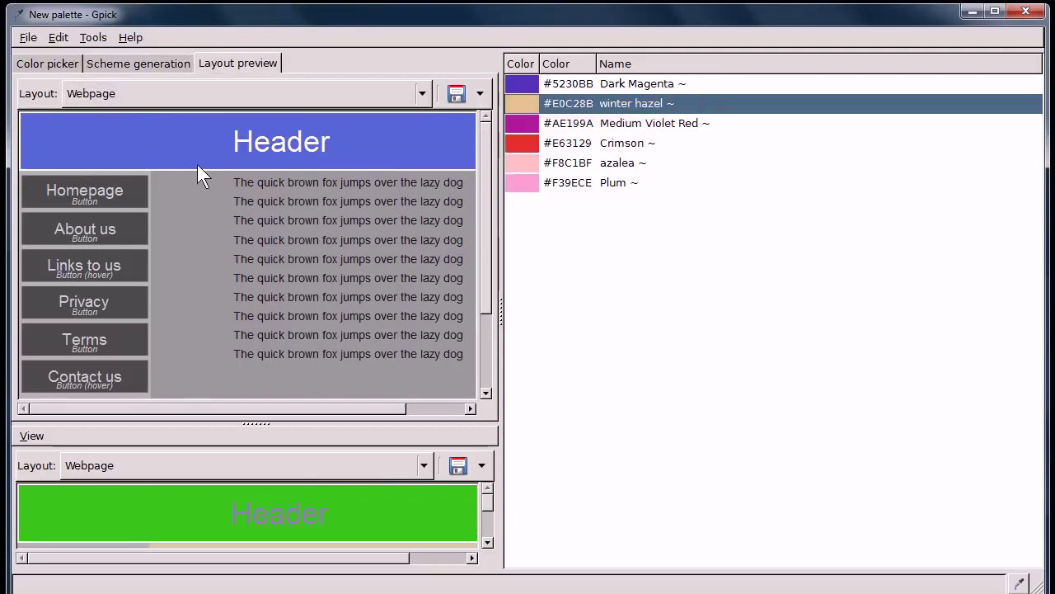
{"action": "left_click", "coordinate": [108, 93]}
{"action": "left_click", "coordinate": [36, 95]}
{"action": "left_click", "coordinate": [91, 93]}
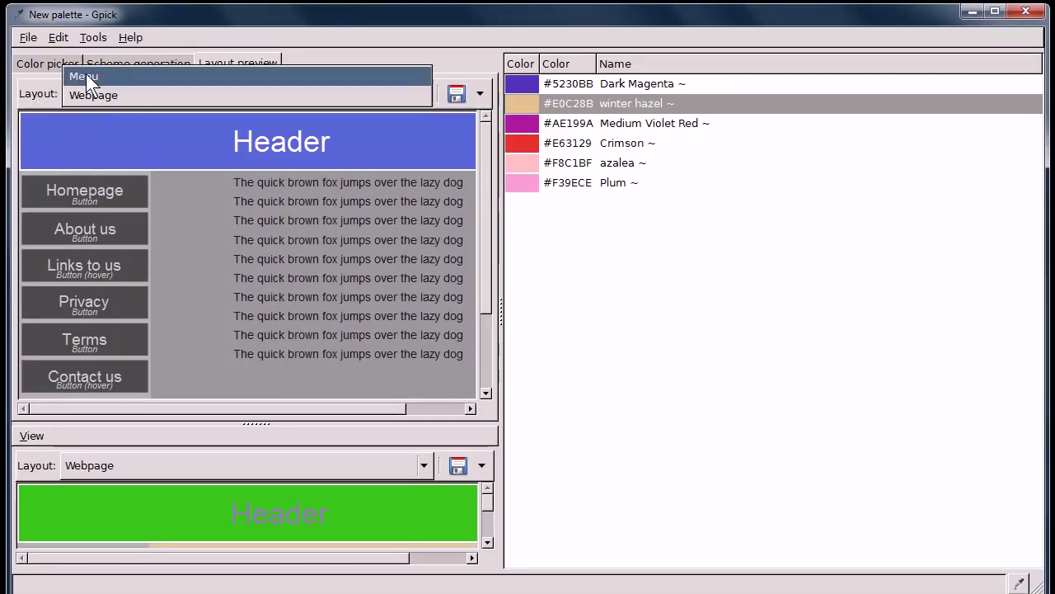
{"action": "left_click", "coordinate": [85, 75]}
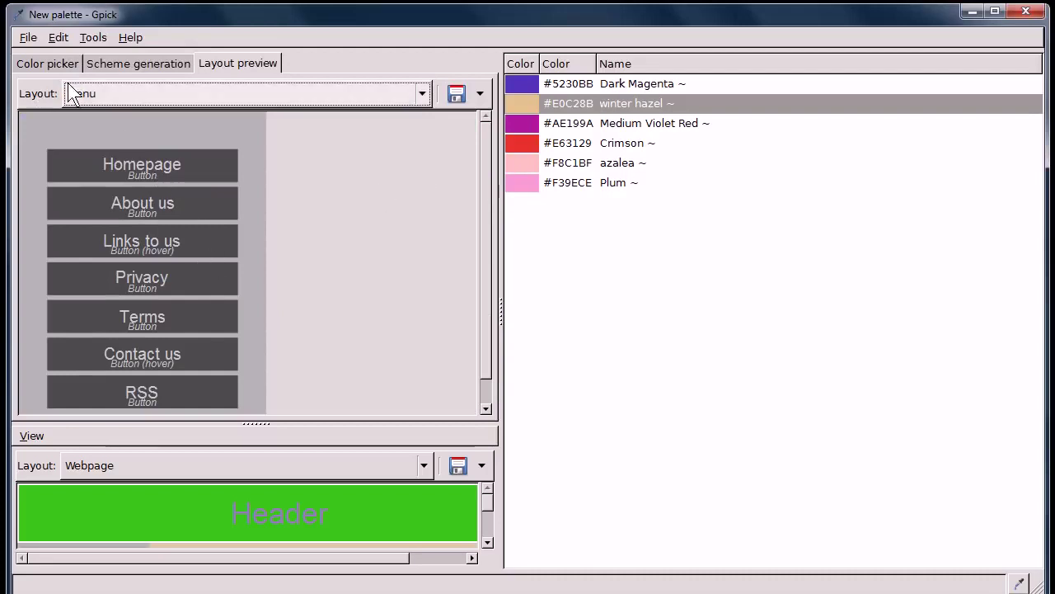
{"action": "left_click", "coordinate": [48, 64]}
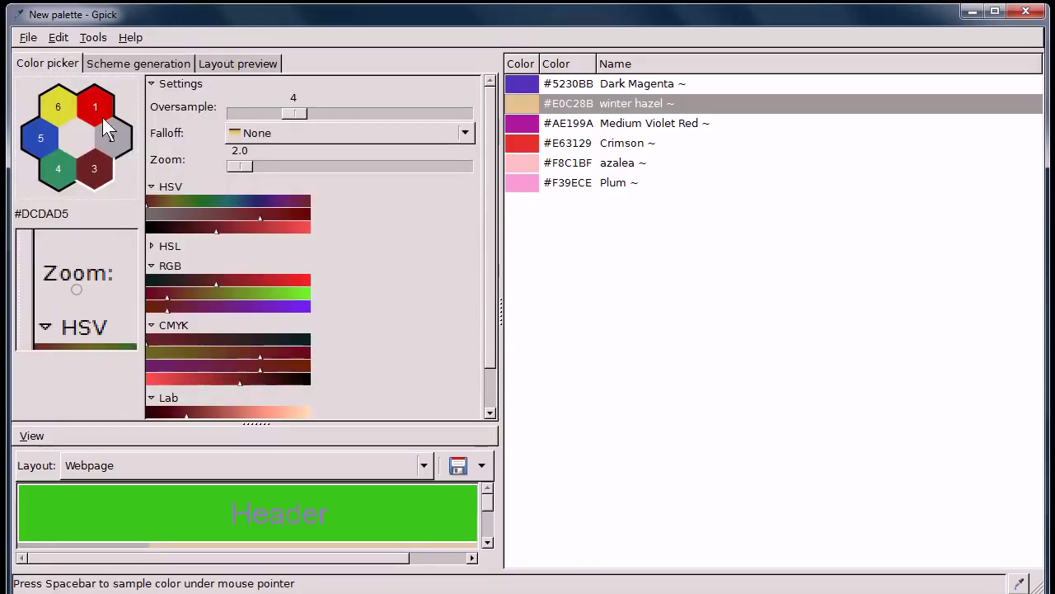